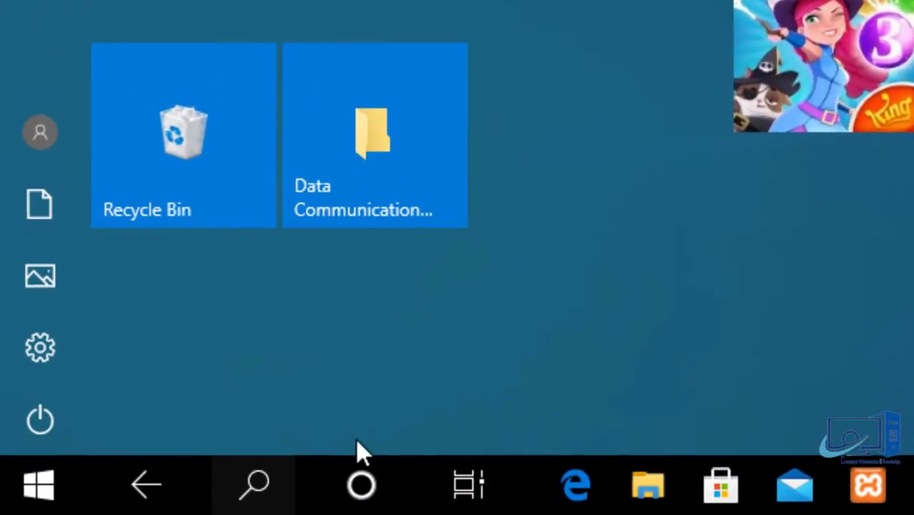
Step: Launch Word 2013 from the Start menu search and dismiss the activation notice
left_click(263, 483)
type("wor")
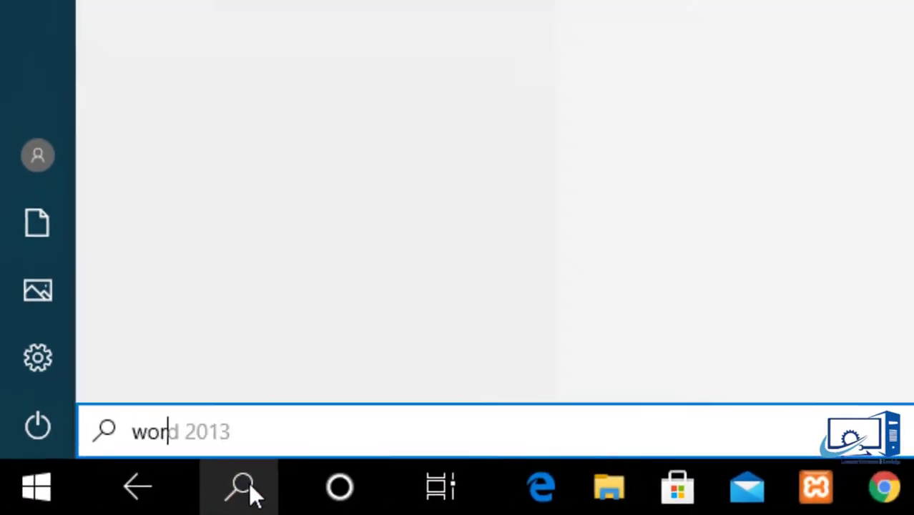
type("d")
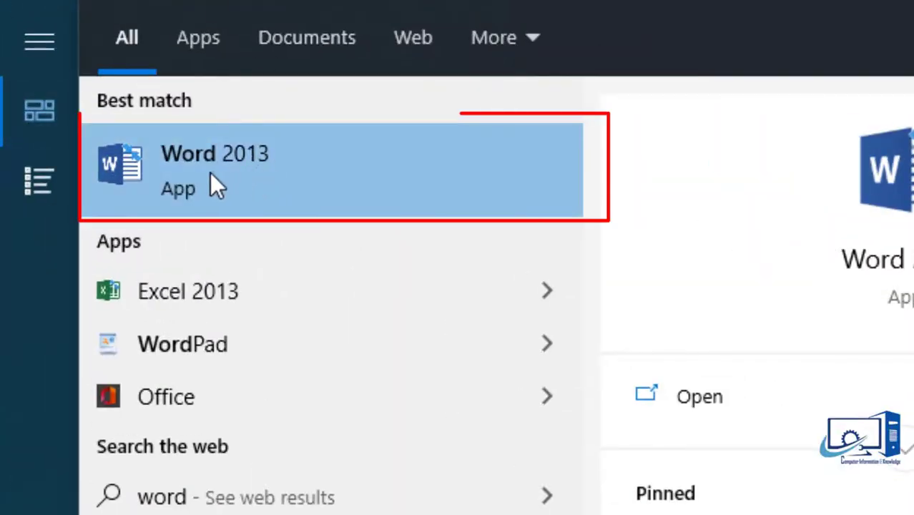
left_click(210, 174)
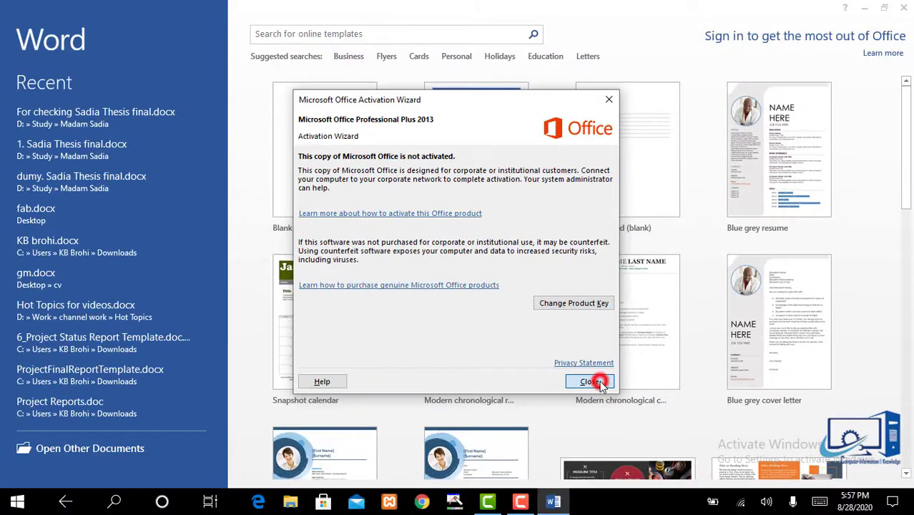
left_click(494, 352)
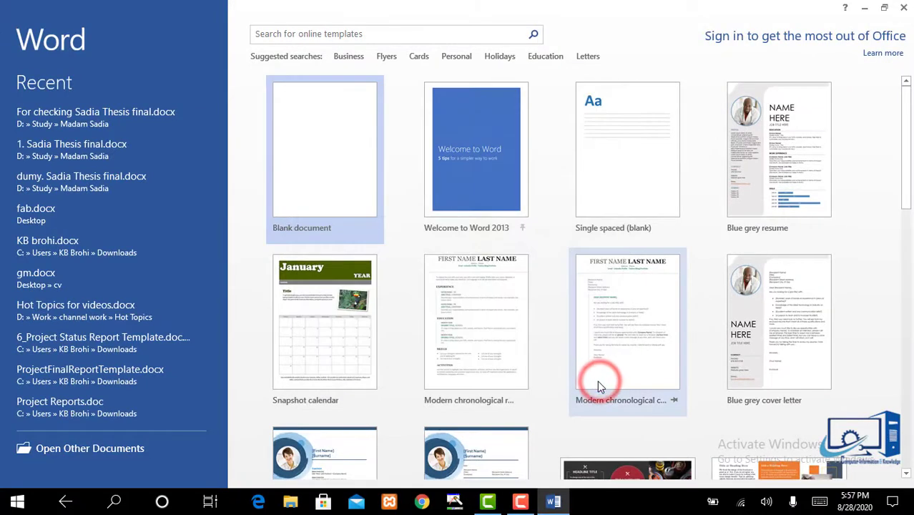
Step: Create a blank document and type 'Computer information and knowledge' as its first line
left_click(355, 176)
type("comp")
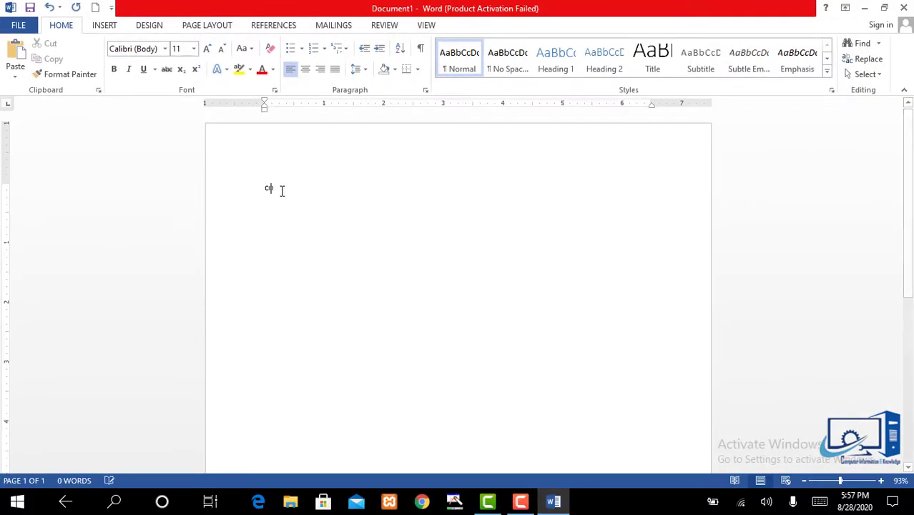
type("ut")
type("er ")
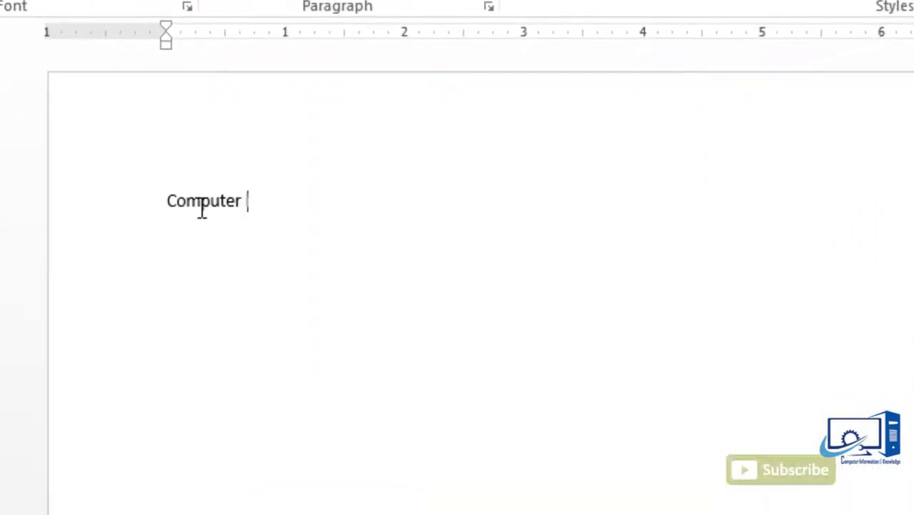
type("in")
type("formati")
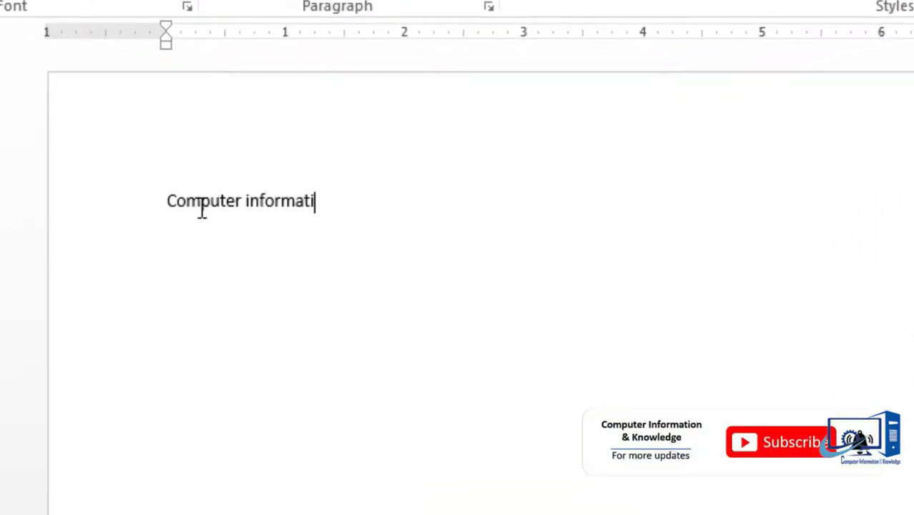
type("on and knowledge")
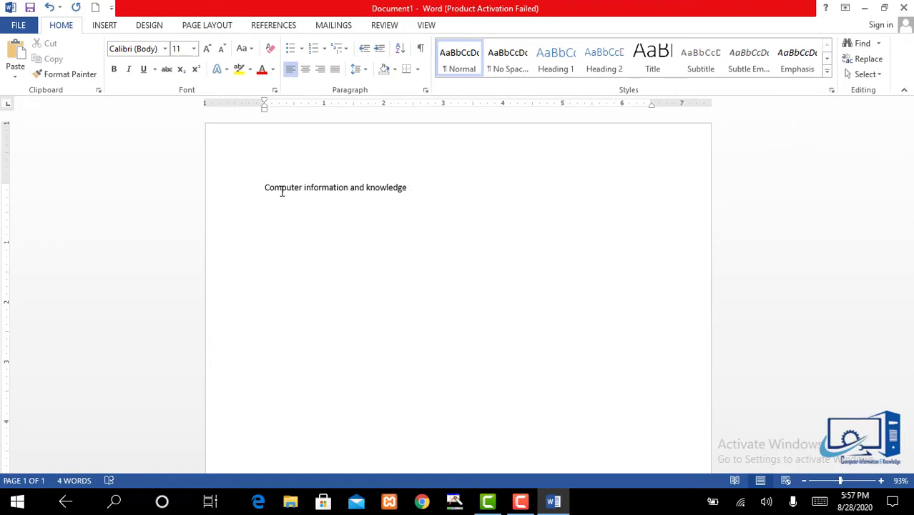
Step: Select the line and try Grow Font and Shrink Font on it
left_click(418, 186)
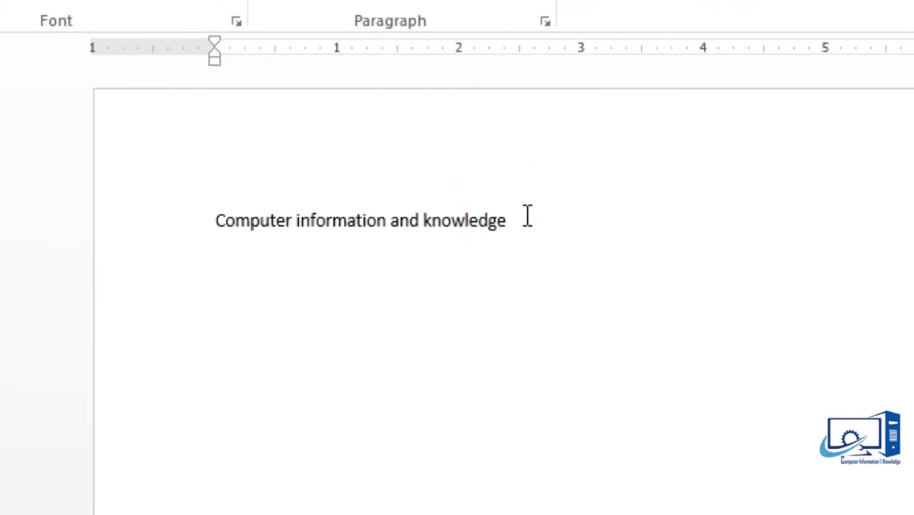
left_click(180, 228)
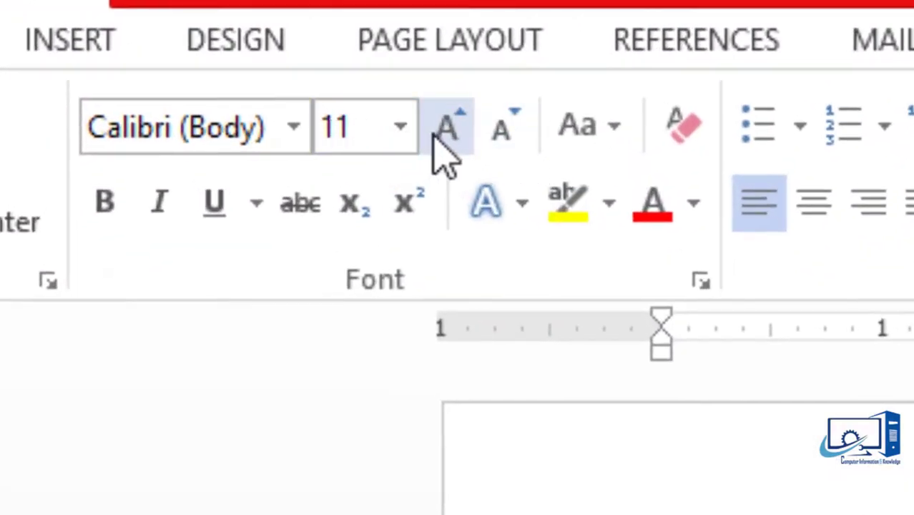
left_click(445, 127)
left_click(206, 50)
left_click(205, 50)
left_click(205, 50)
left_click(205, 50)
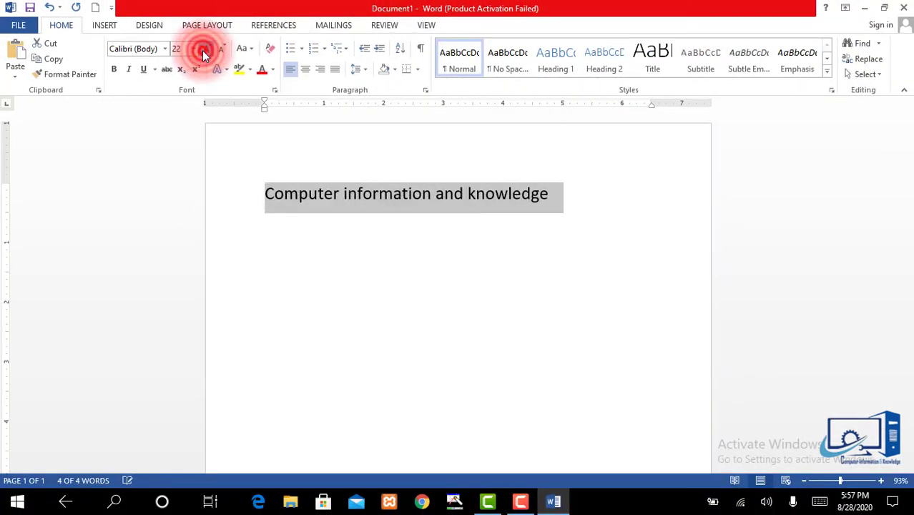
left_click(205, 50)
left_click(206, 50)
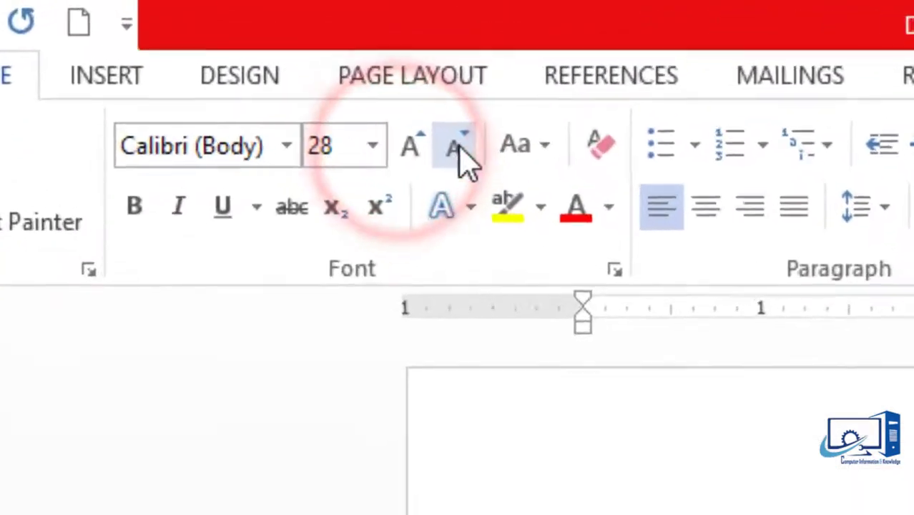
left_click(222, 50)
left_click(499, 163)
left_click(499, 164)
left_click(499, 163)
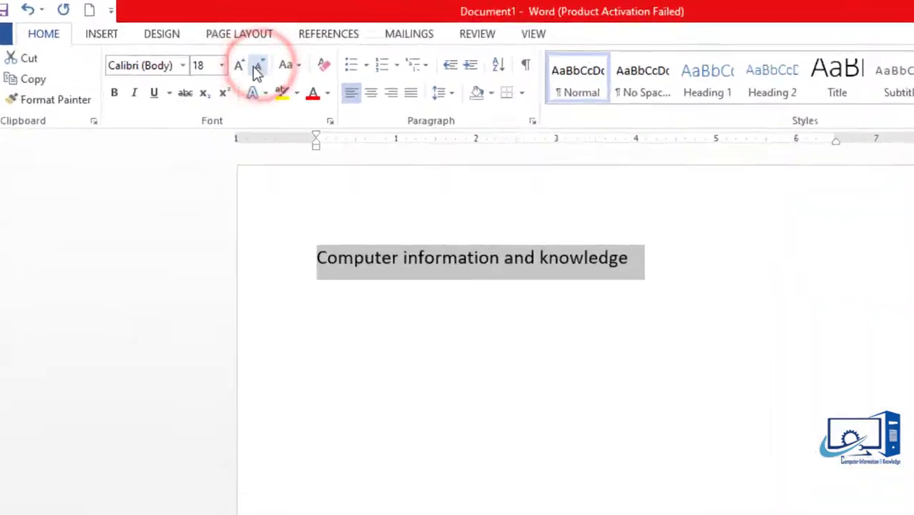
Step: Set the line's font size to 26 from the list, then to a custom 25
left_click(365, 153)
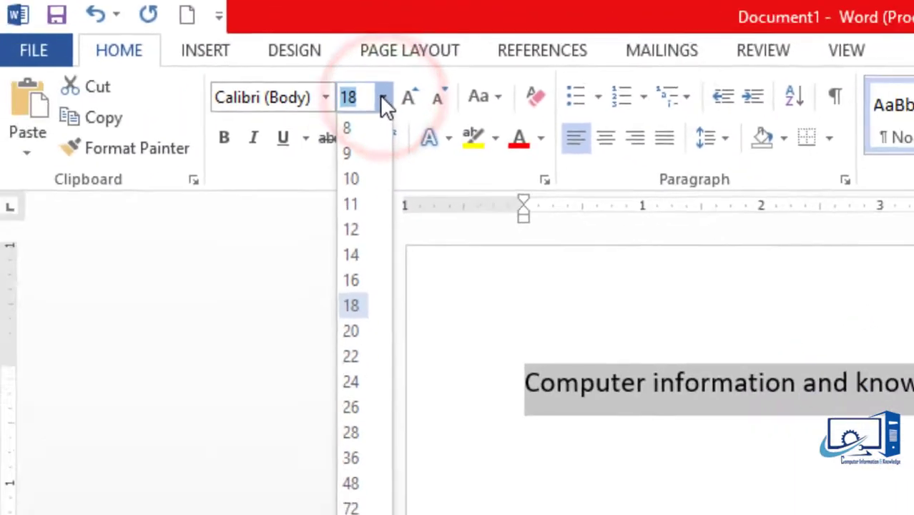
left_click(362, 359)
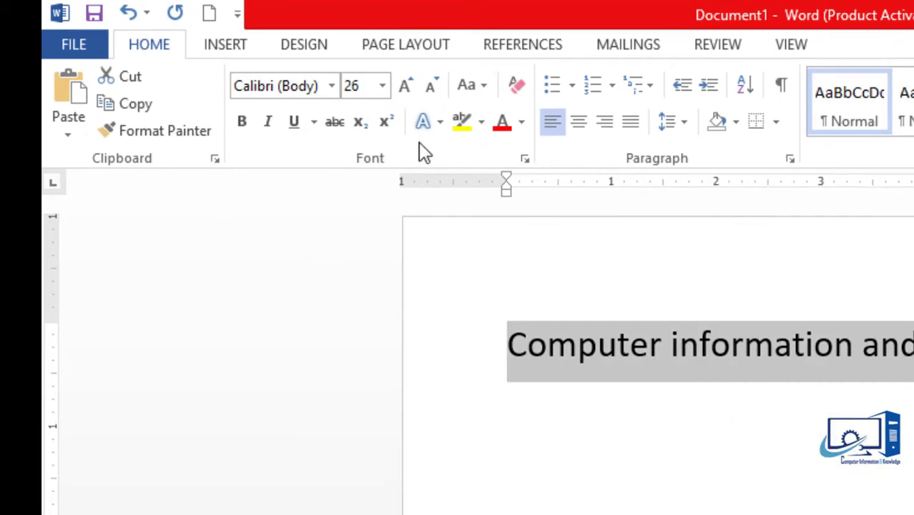
left_click(383, 91)
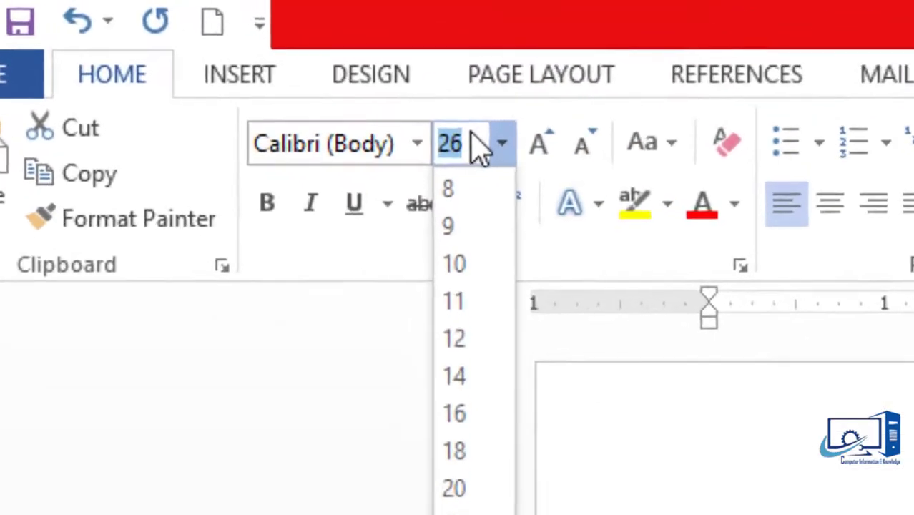
left_click(364, 84)
key("BackSpace")
key("BackSpace")
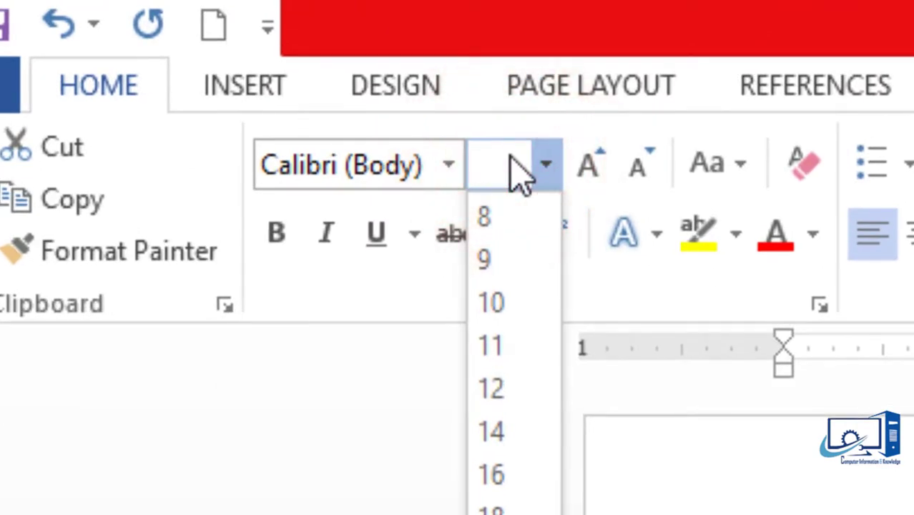
type("25")
key("Return")
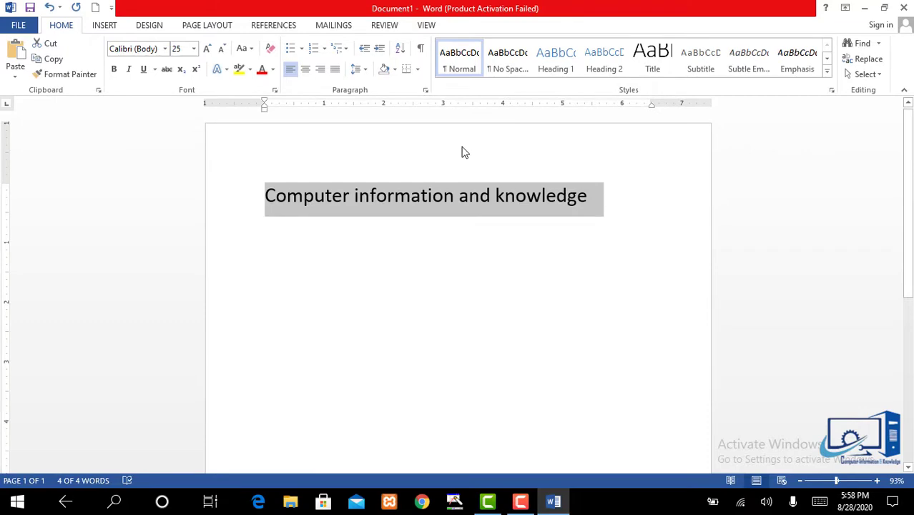
Step: Select and copy the 'Computer information and knowledge' line
left_click(578, 206)
triple_click(567, 198)
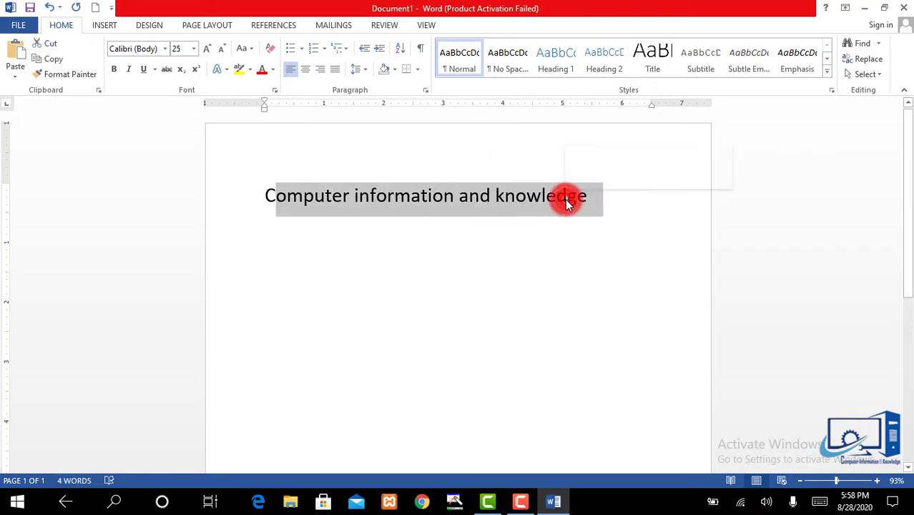
left_click(50, 57)
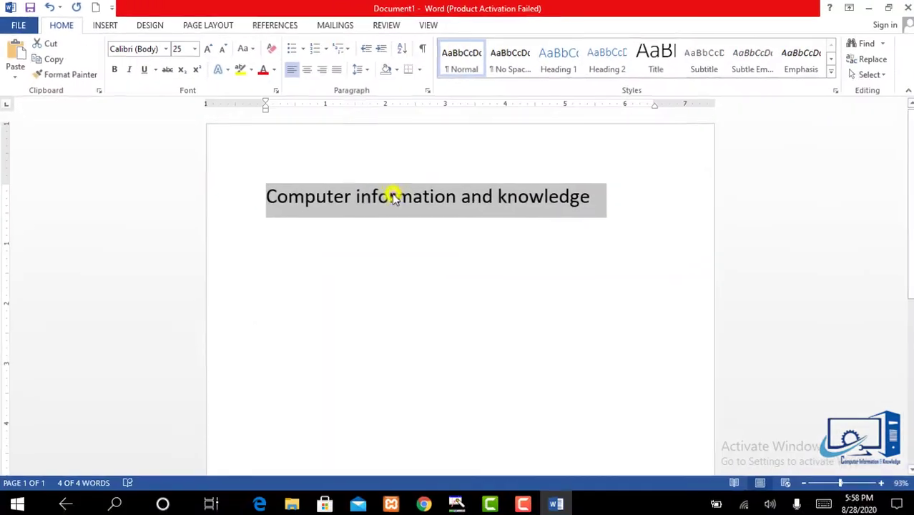
right_click(392, 198)
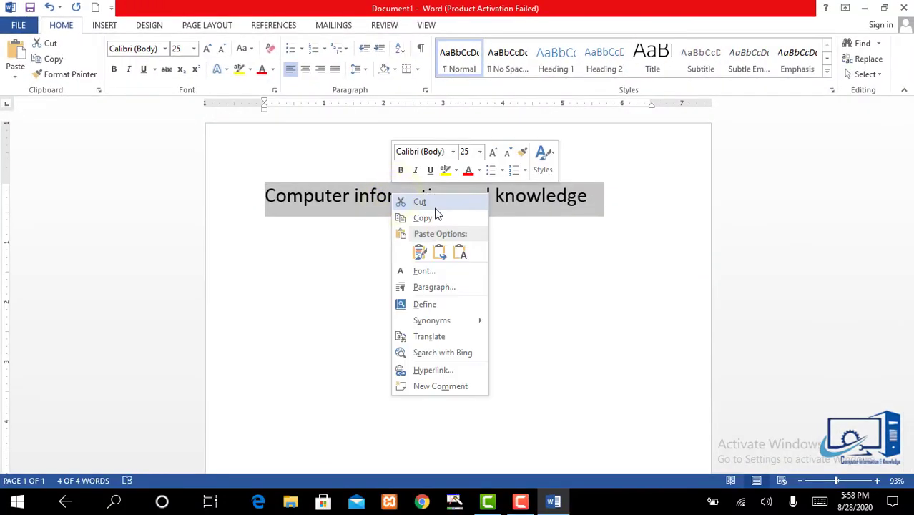
left_click(315, 207)
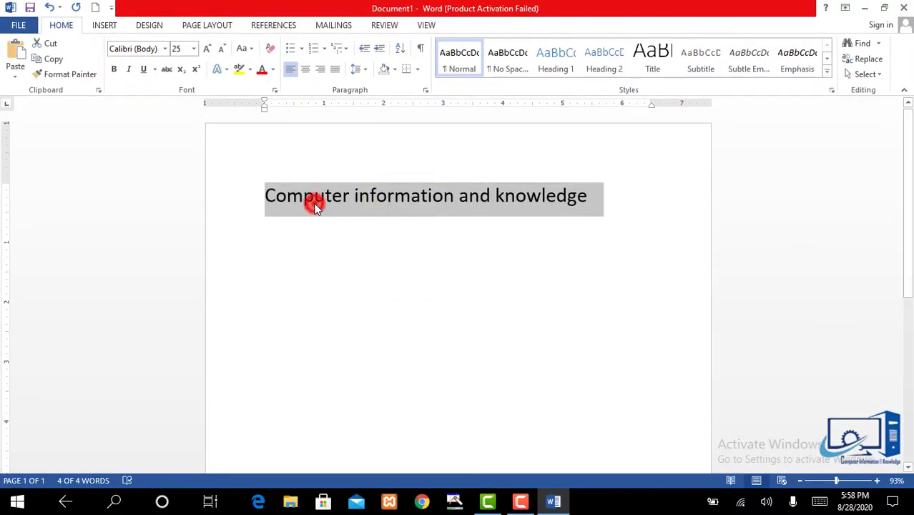
double_click(315, 204)
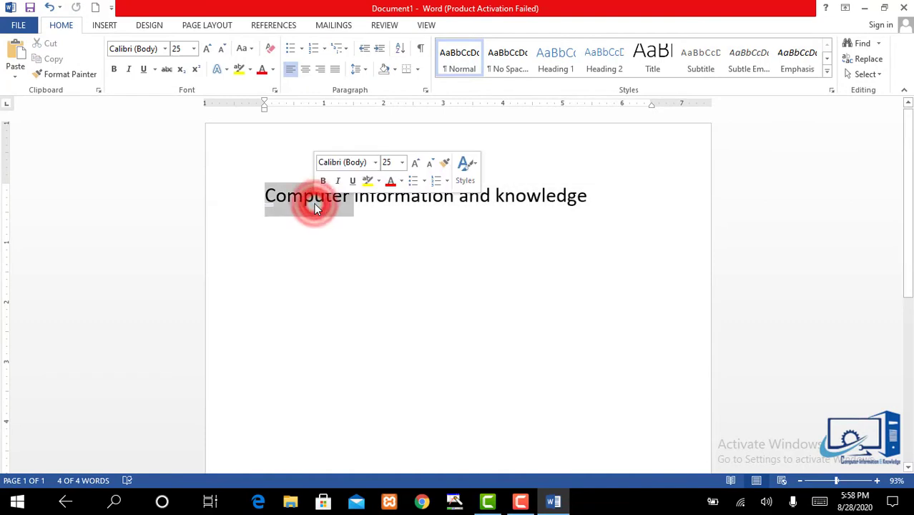
triple_click(510, 206)
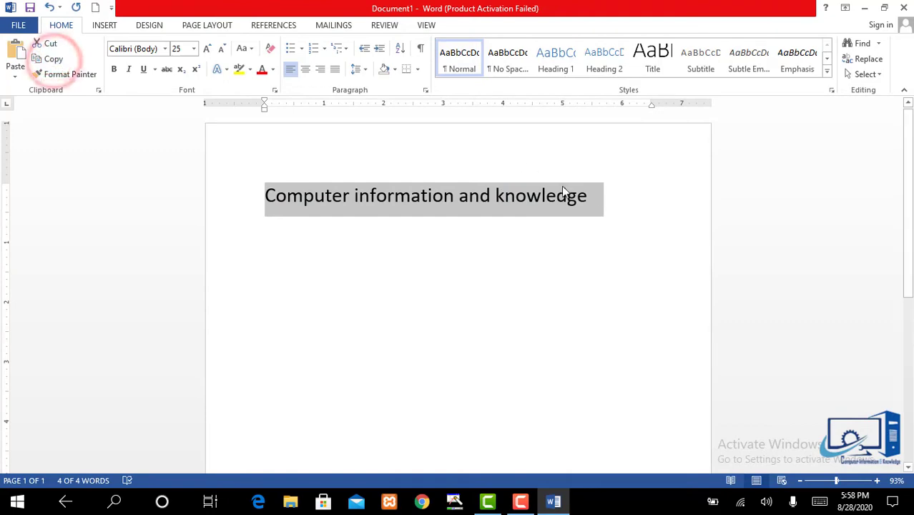
Step: Paste repeated copies of the line onto new lines below it
left_click(599, 198)
key("Return")
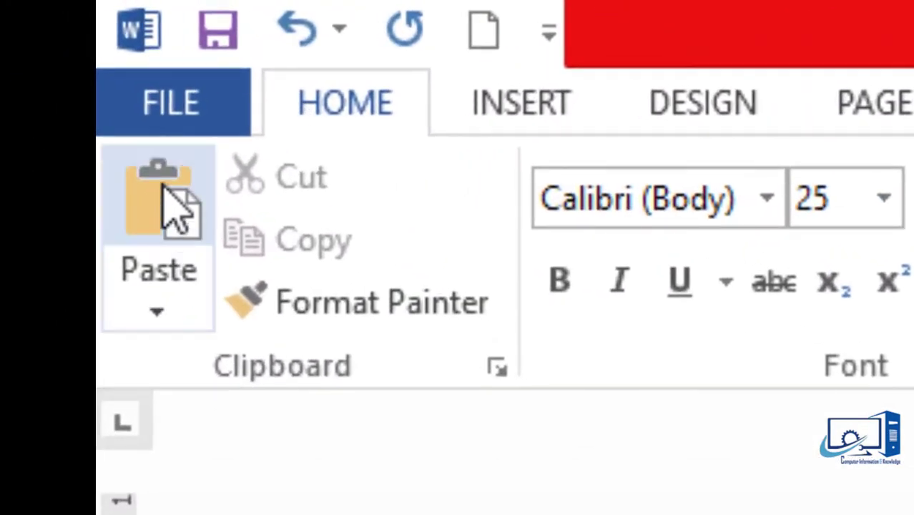
left_click(16, 47)
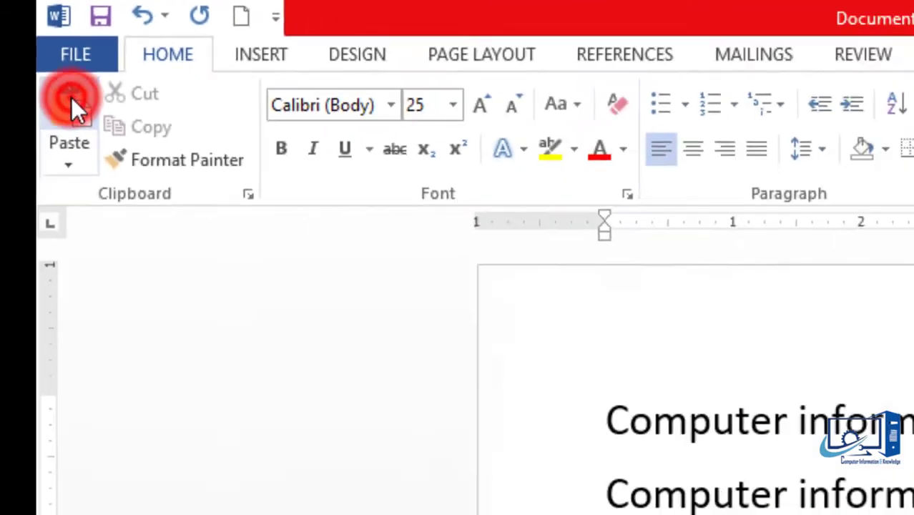
left_click(16, 47)
left_click(16, 48)
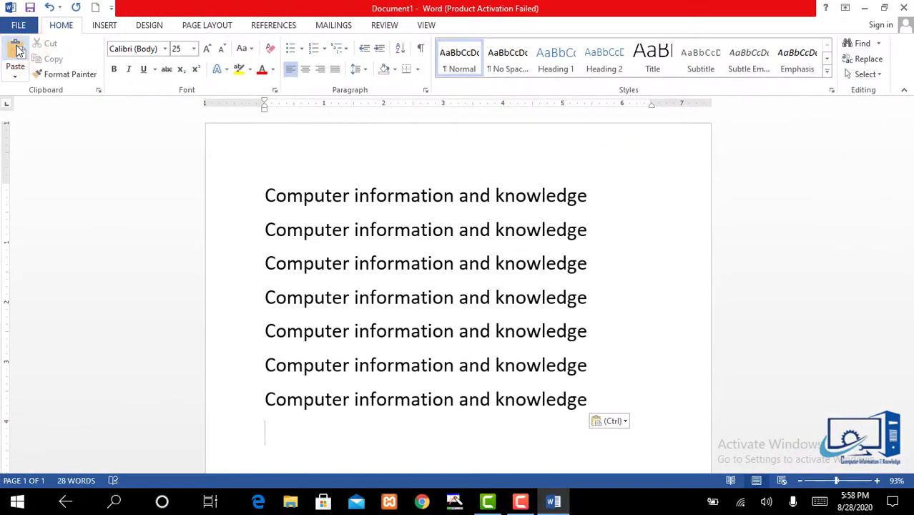
left_click(16, 47)
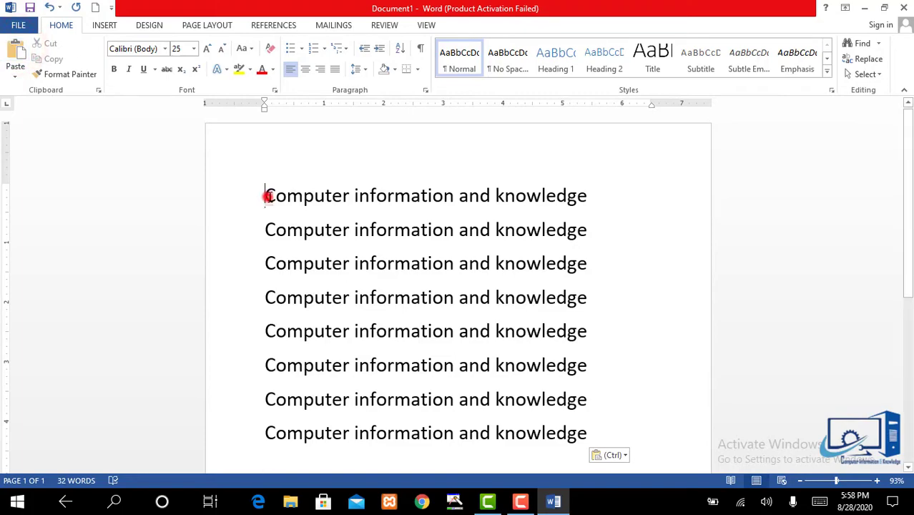
Step: Set the first line to Lucida Console and the second to Brush Script MT
left_click_drag(265, 195, 532, 201)
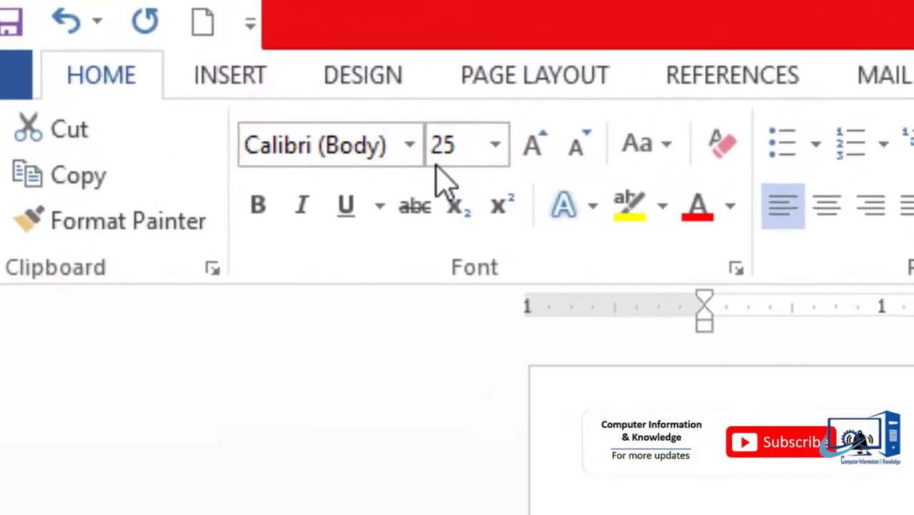
left_click(164, 49)
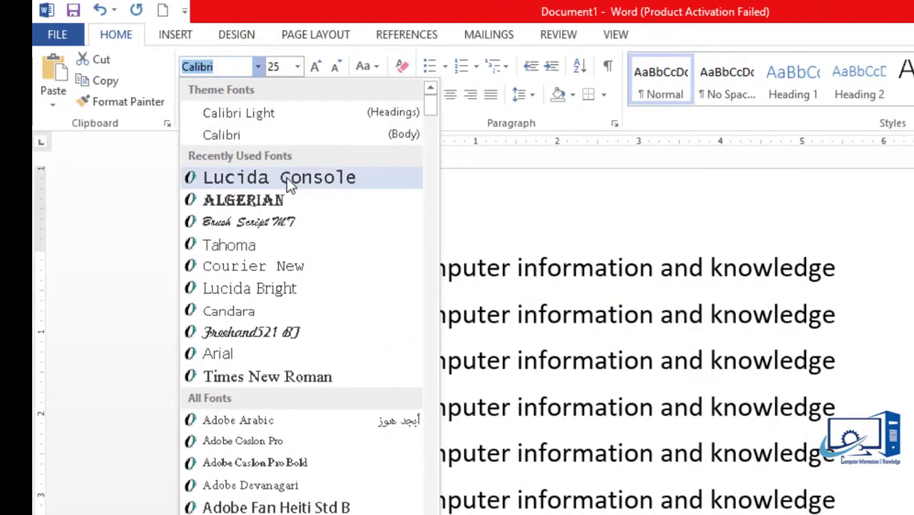
left_click(236, 179)
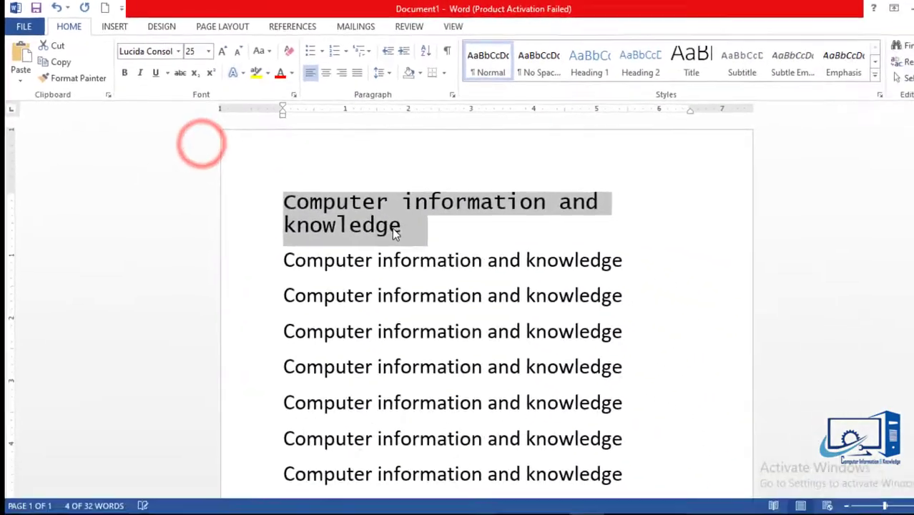
left_click(364, 260)
triple_click(269, 247)
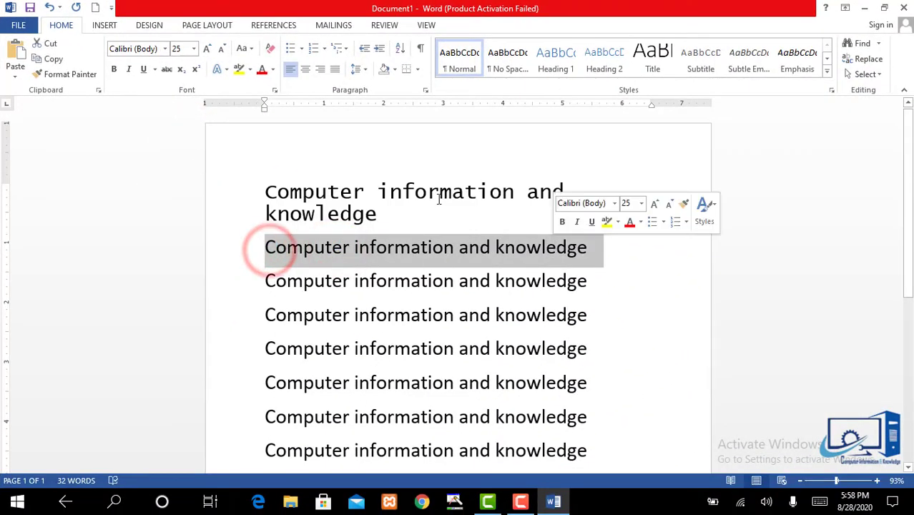
left_click(167, 50)
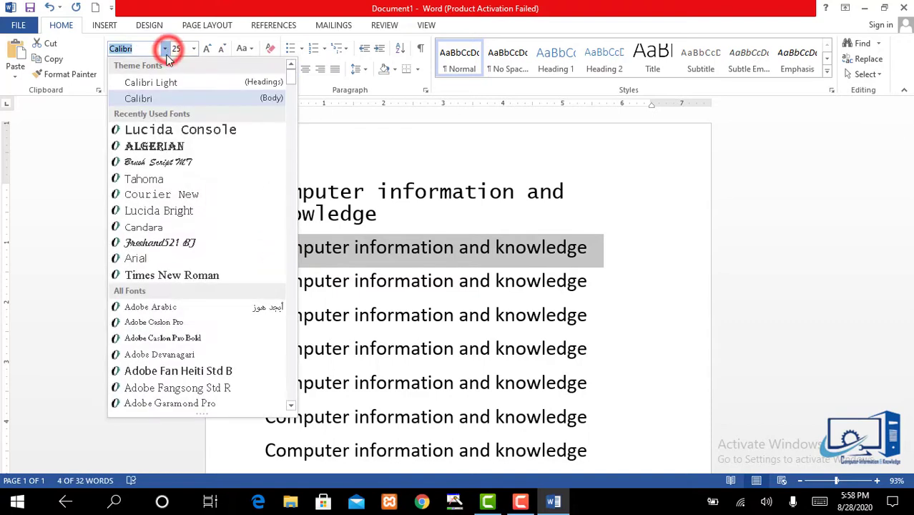
left_click(158, 163)
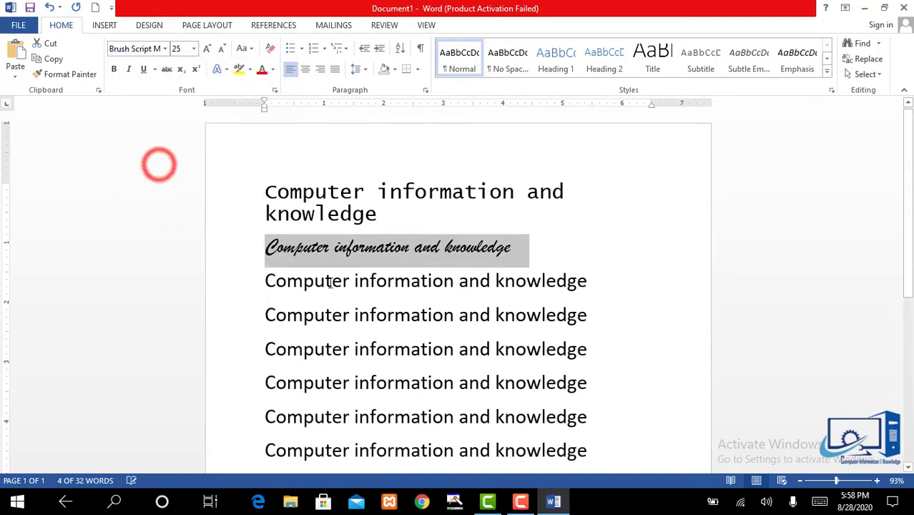
Step: Make the third line bold and the fourth line italic
left_click(353, 316)
left_click_drag(507, 291, 547, 289)
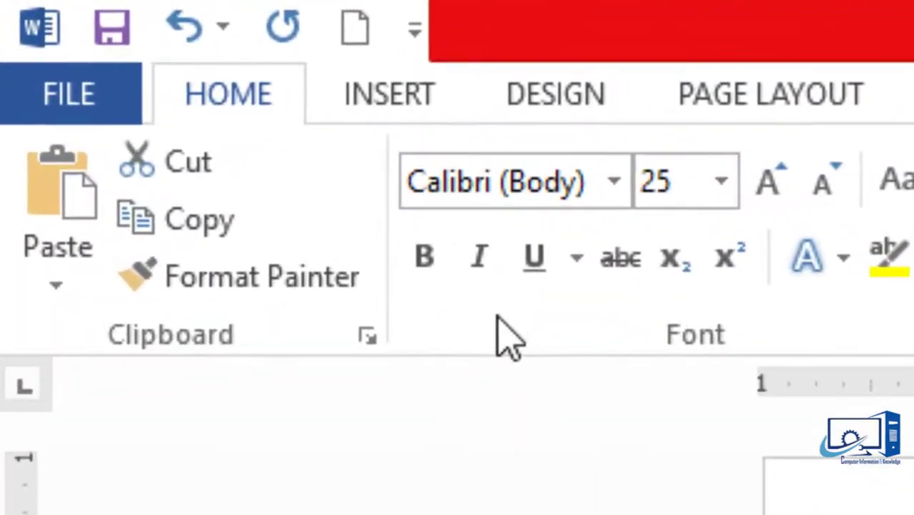
left_click(435, 269)
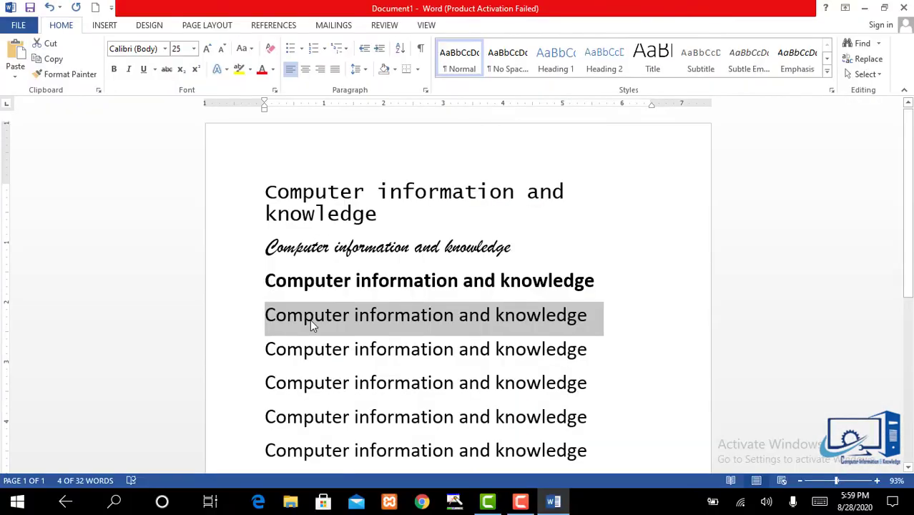
left_click(304, 315)
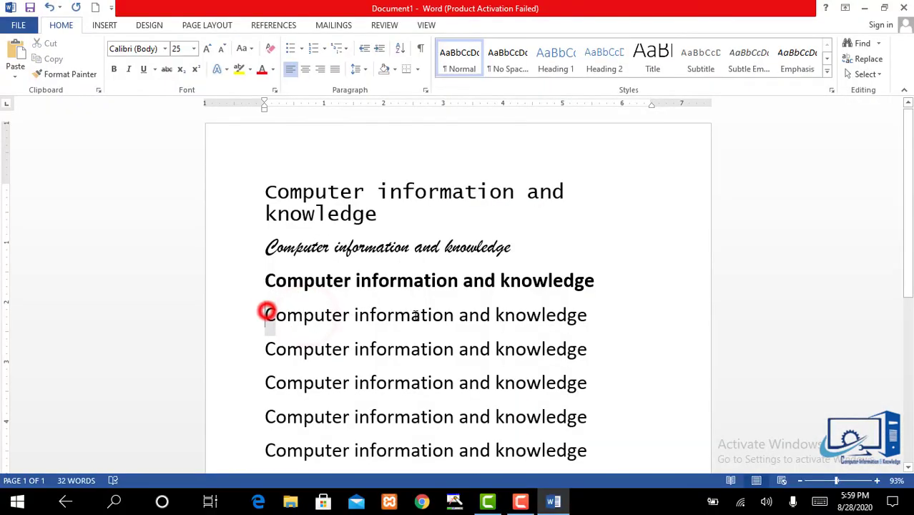
left_click_drag(267, 315, 588, 316)
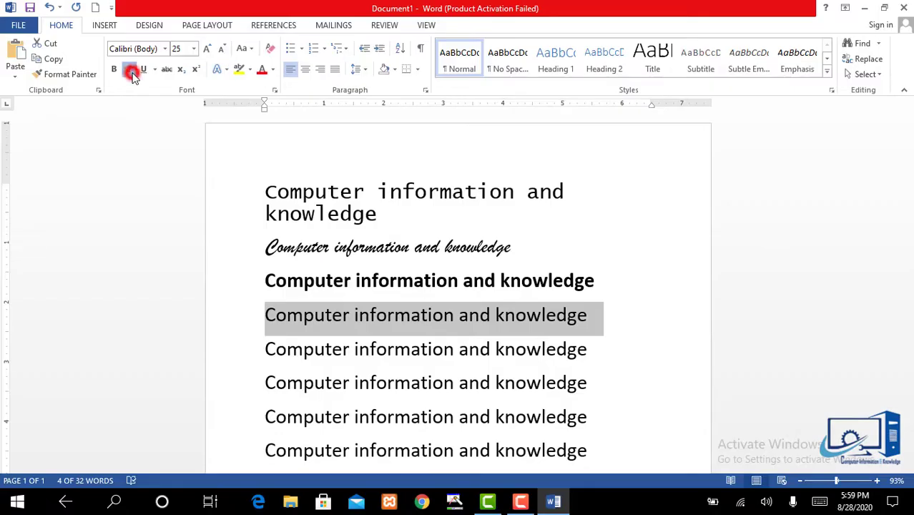
left_click(131, 73)
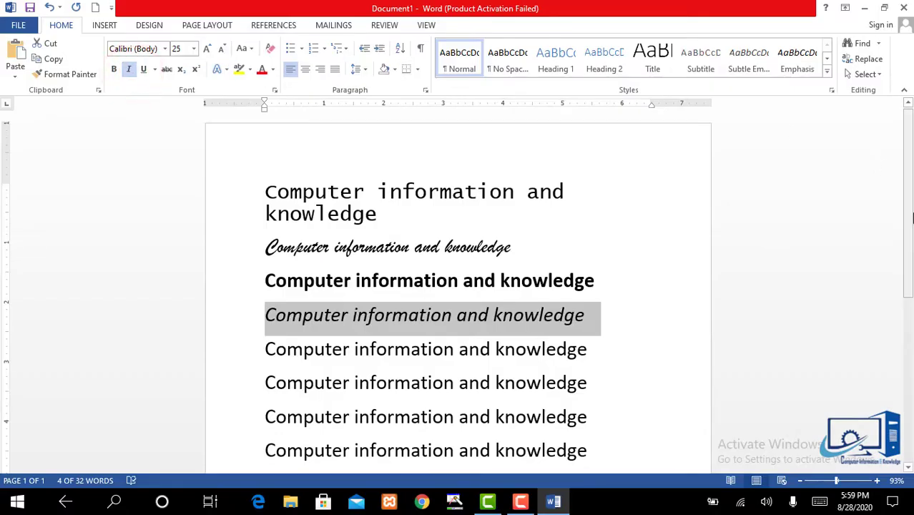
Step: Give the fifth line a single underline
left_click_drag(908, 139, 909, 209)
left_click_drag(266, 216, 594, 216)
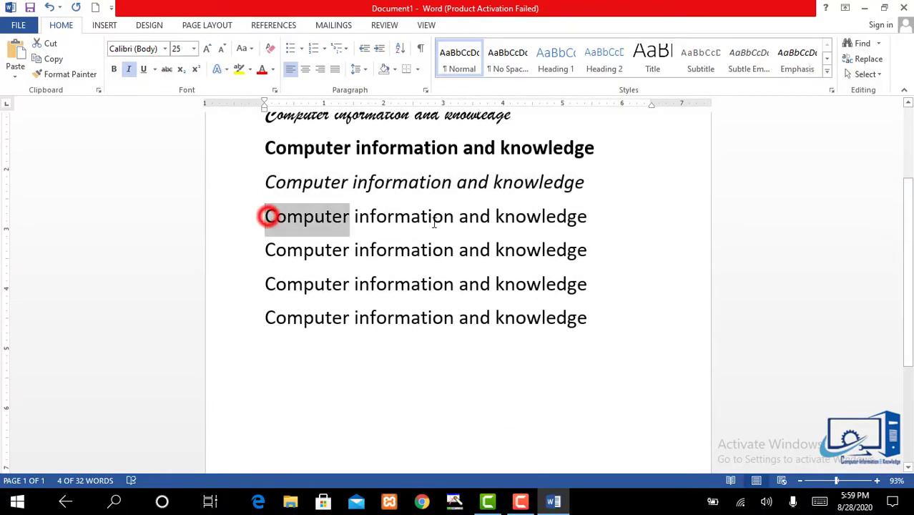
key("ctrl+u")
left_click(443, 217)
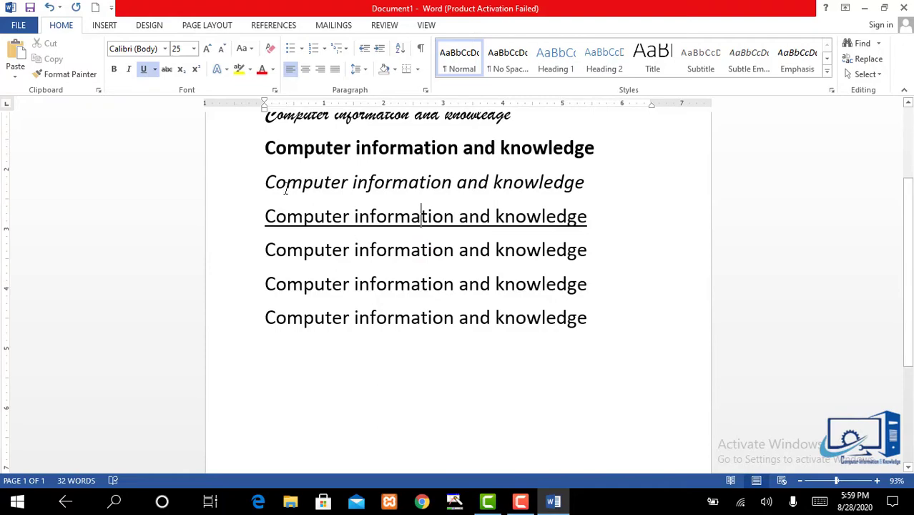
Step: Give the sixth line a wavy underline and the seventh a dotted underline
left_click_drag(266, 246, 588, 249)
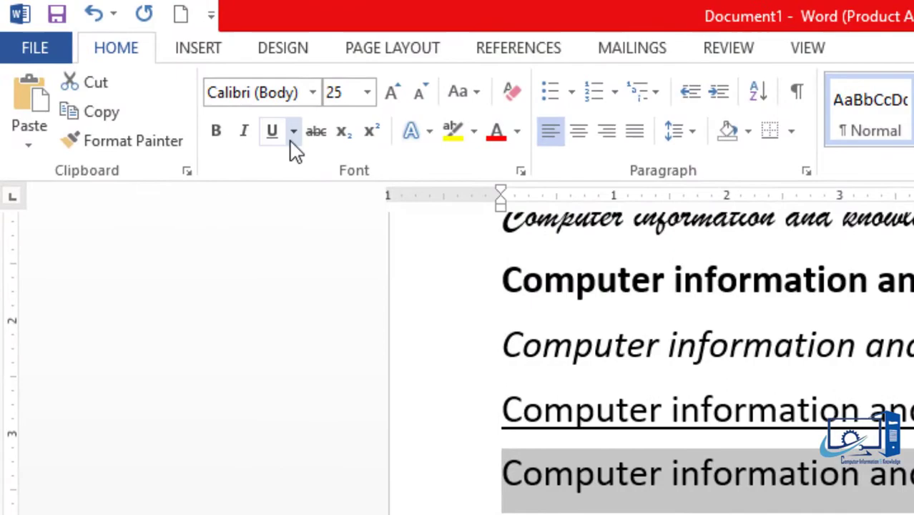
left_click(292, 136)
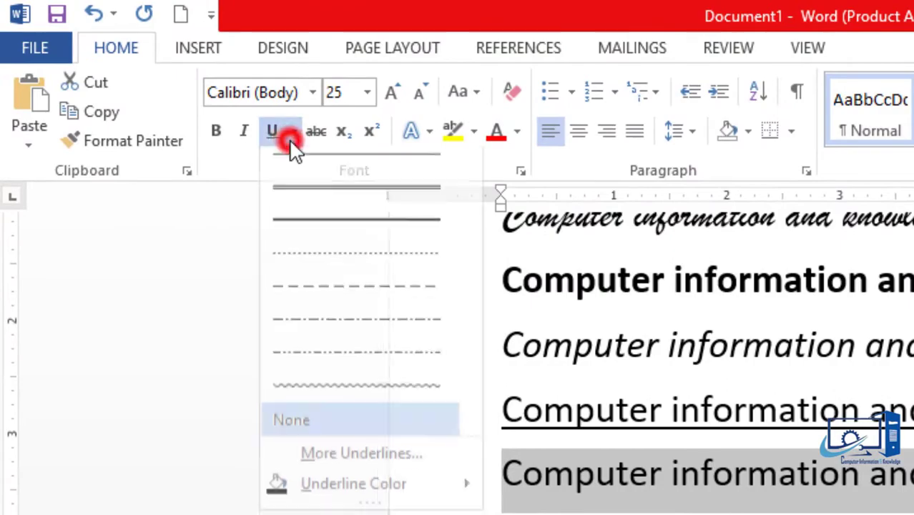
left_click(335, 401)
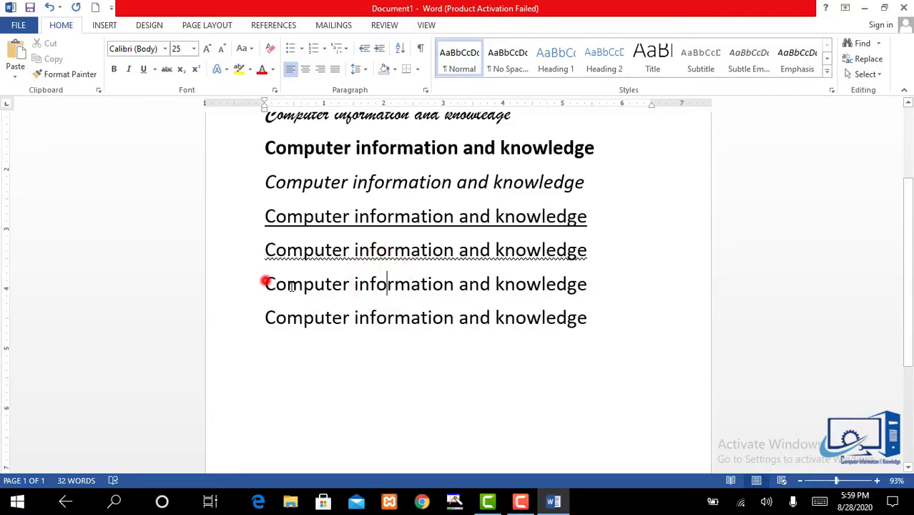
left_click_drag(266, 284, 602, 288)
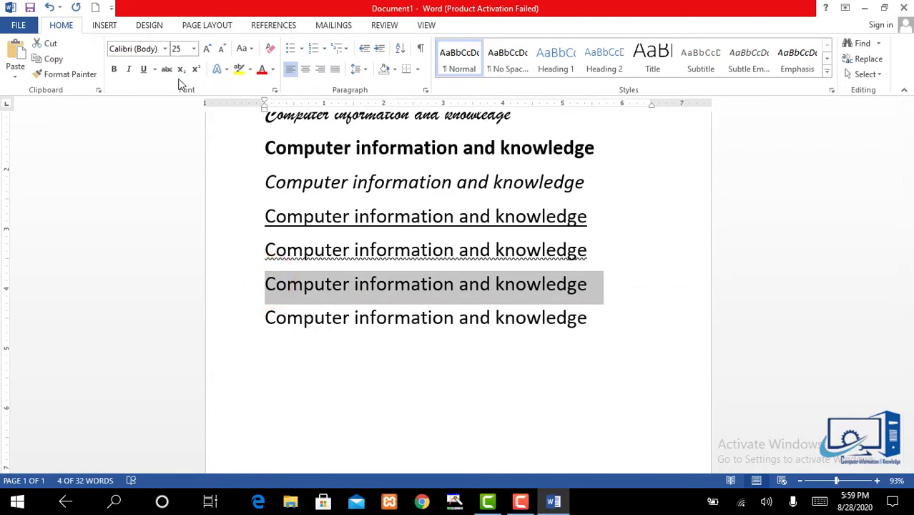
left_click(155, 69)
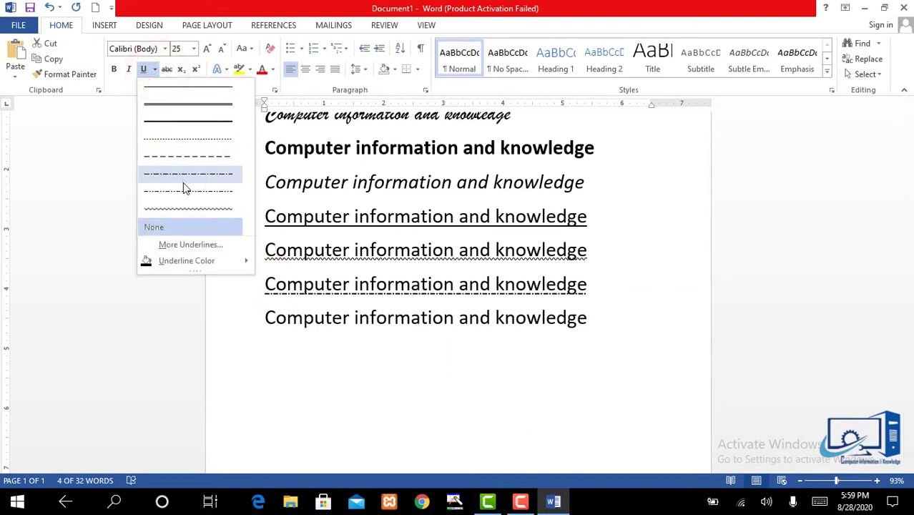
left_click(189, 138)
left_click(409, 316)
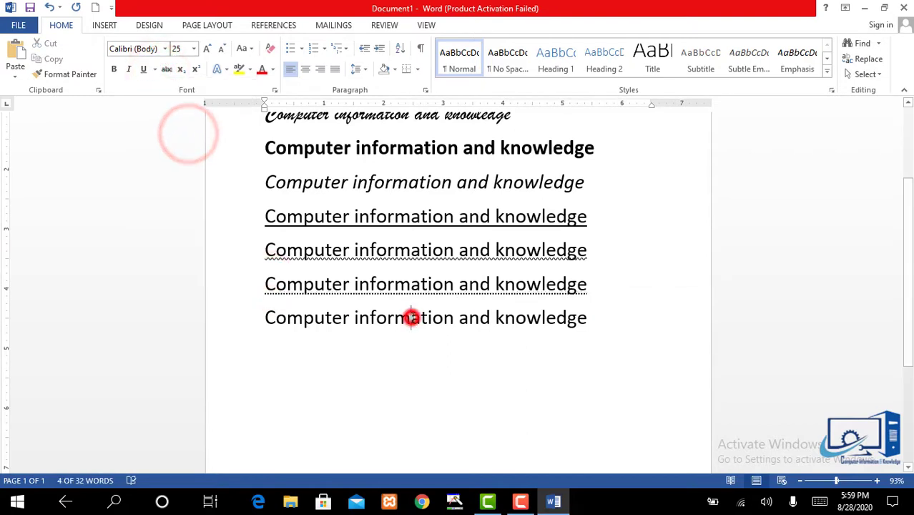
left_click_drag(909, 316, 909, 289)
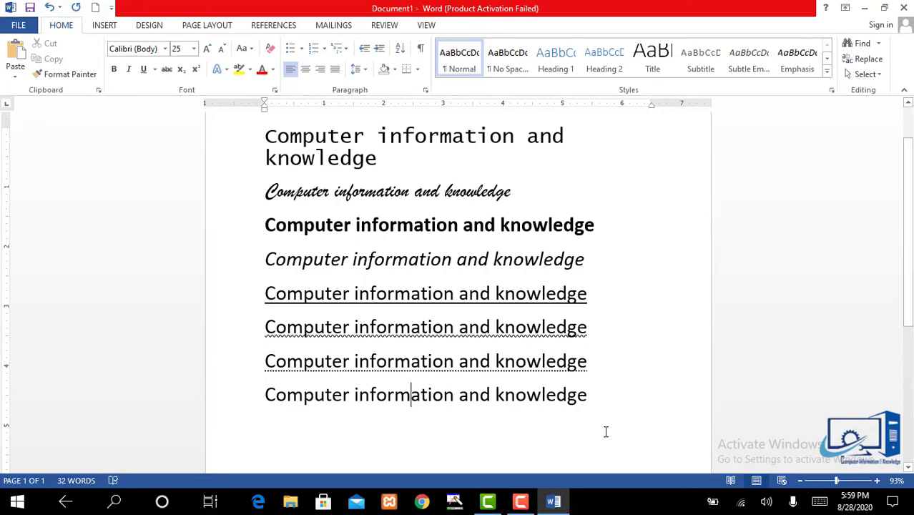
Step: Colour the italic line blue-gray and the single-underlined line red
left_click_drag(585, 260, 266, 259)
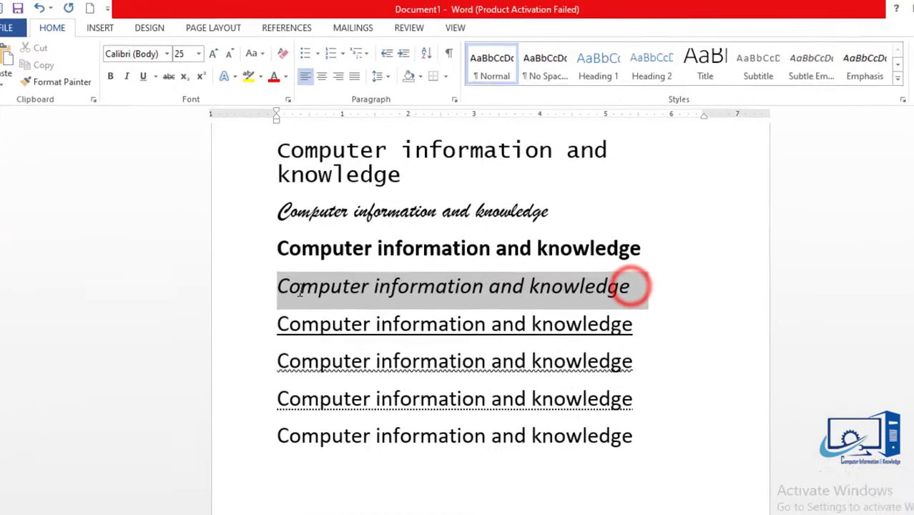
left_click(438, 161)
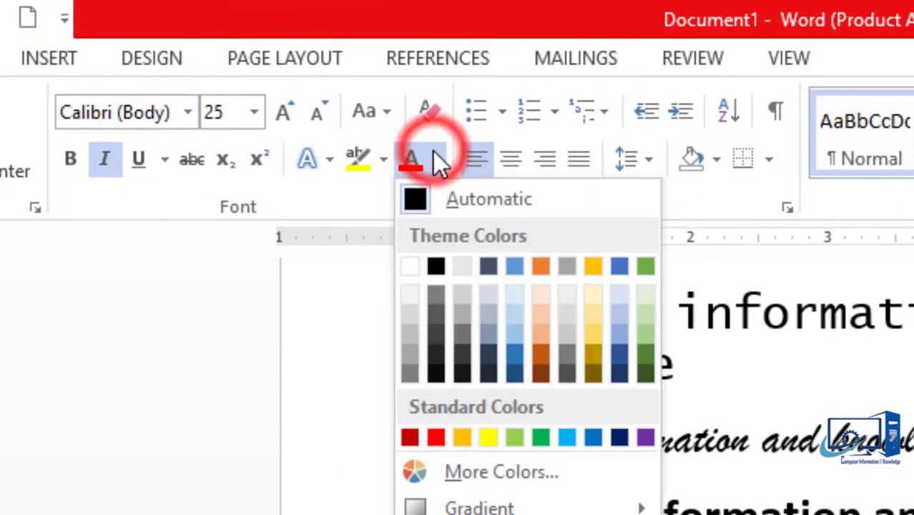
left_click(504, 350)
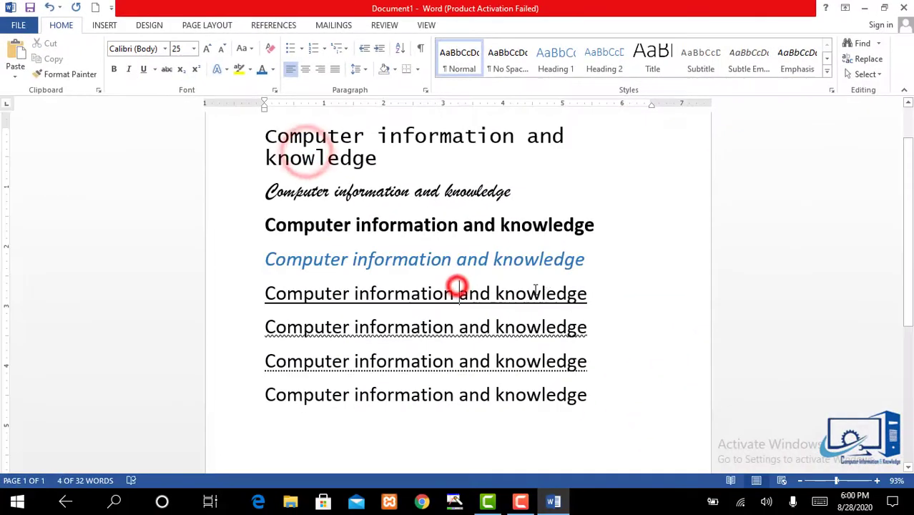
left_click_drag(592, 296, 299, 289)
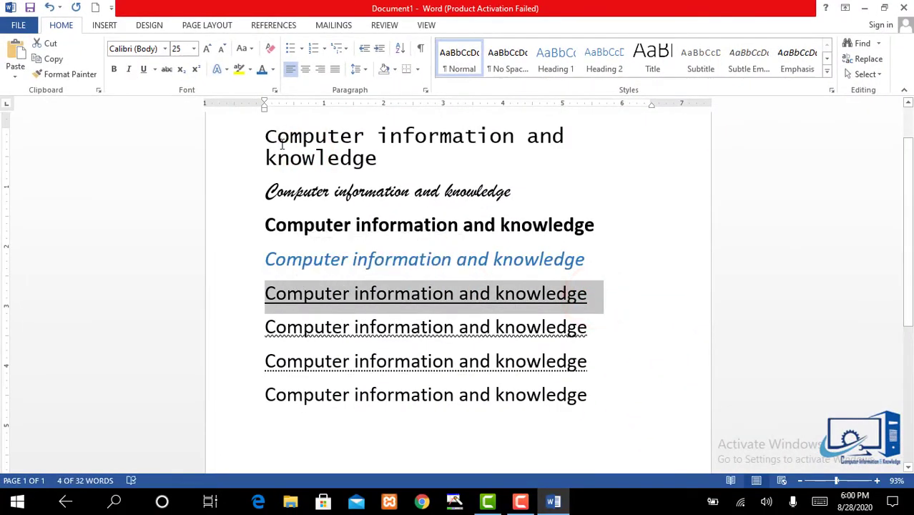
left_click(272, 69)
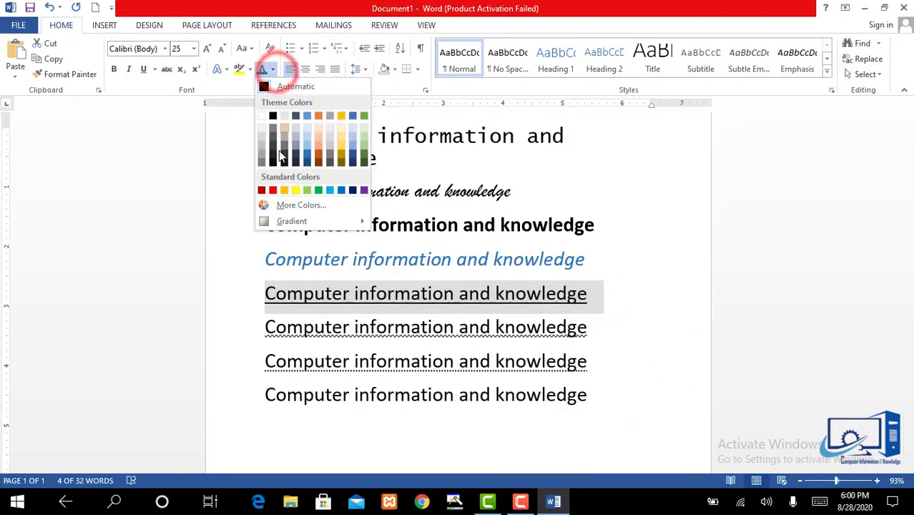
left_click(274, 192)
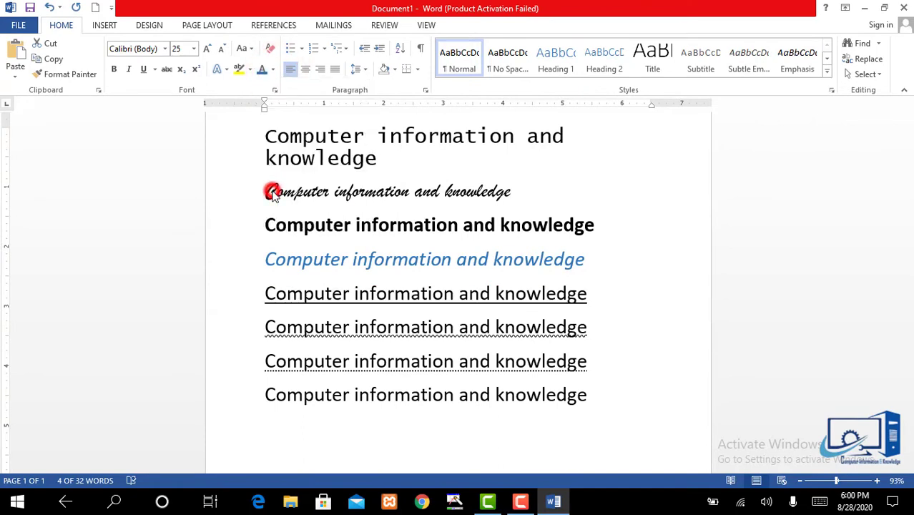
left_click(393, 293)
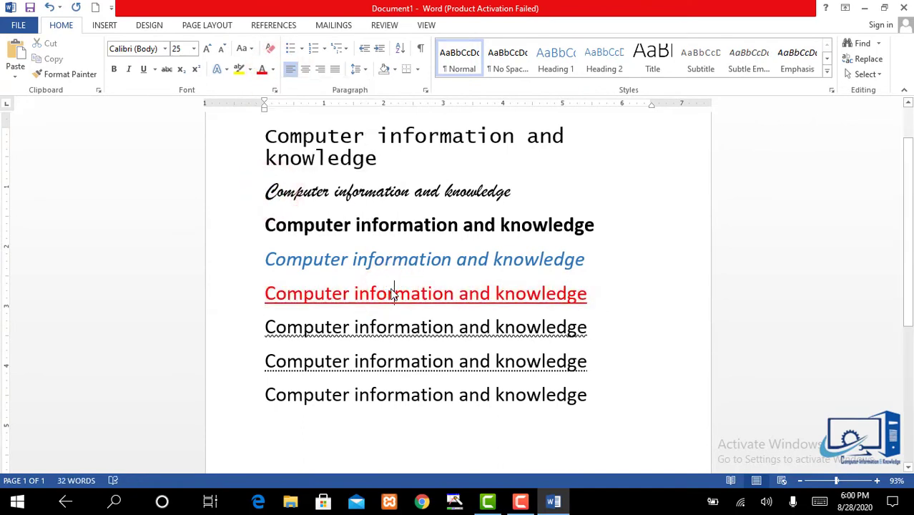
Step: Select the bold line and try several shades in the More Colors dialog
triple_click(596, 225)
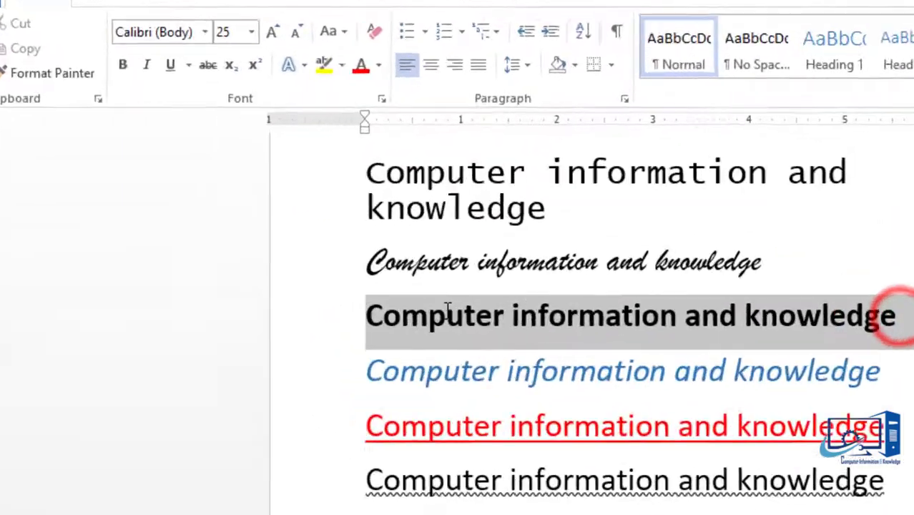
left_click(556, 68)
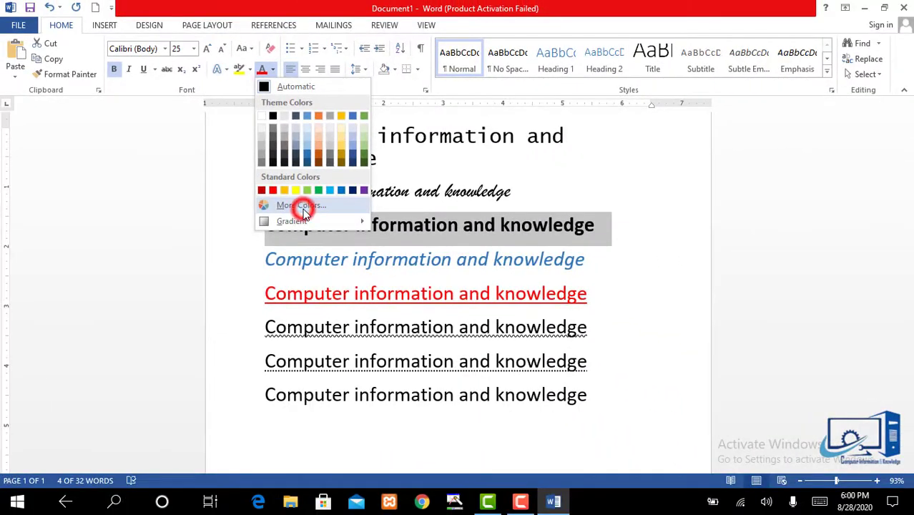
left_click(301, 206)
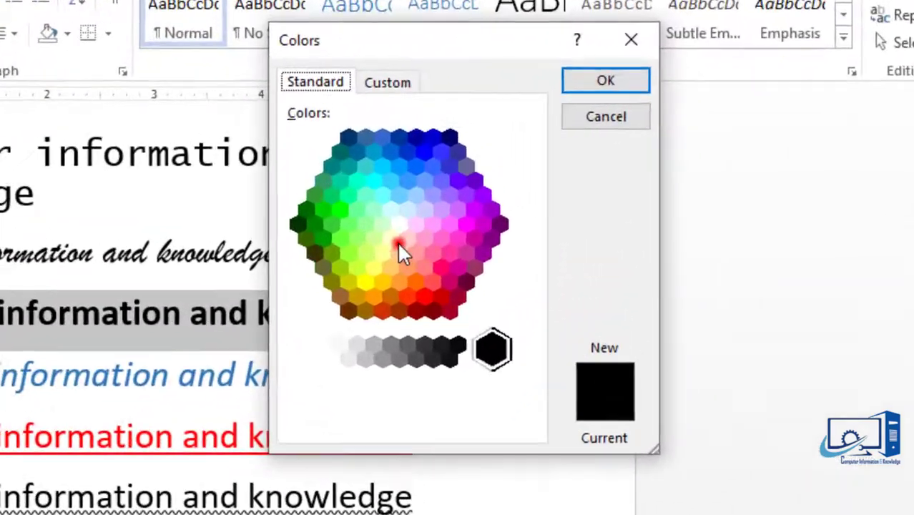
left_click(565, 189)
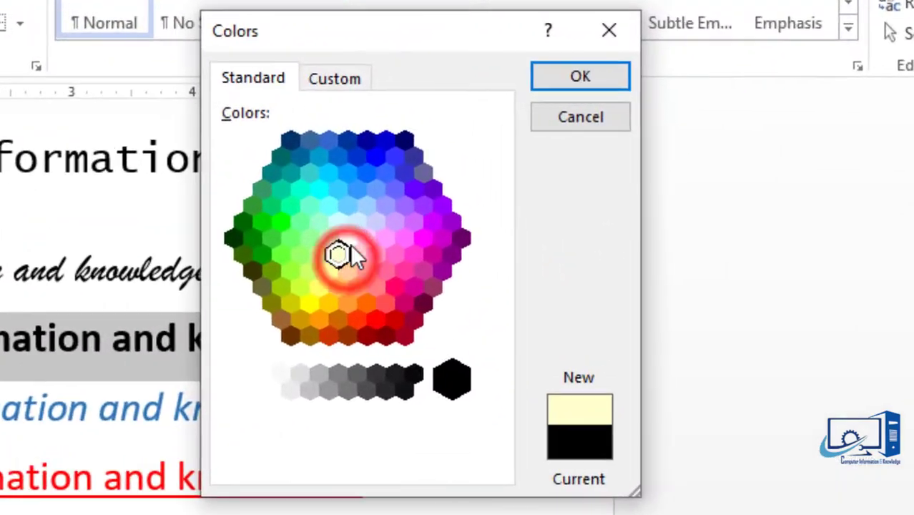
left_click(350, 238)
left_click(370, 252)
left_click(373, 288)
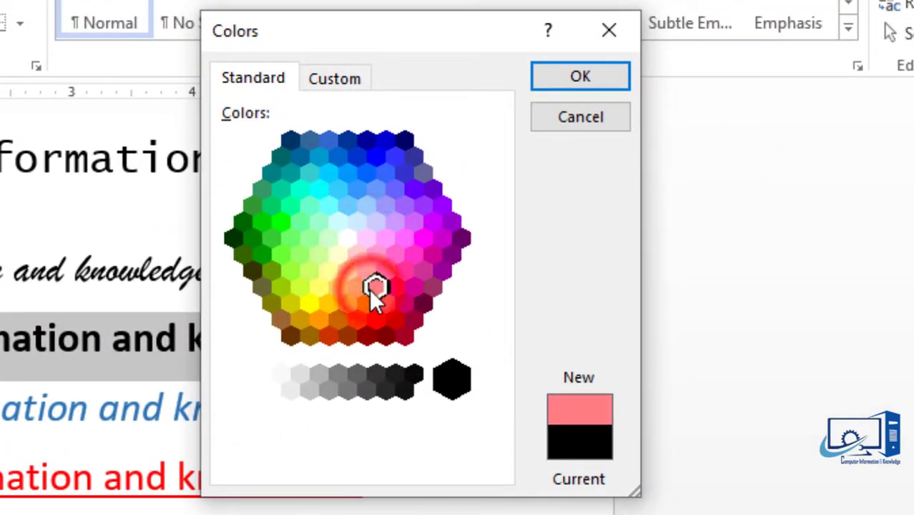
Step: Apply a custom light green from the Custom spectrum to the bold line
left_click(330, 80)
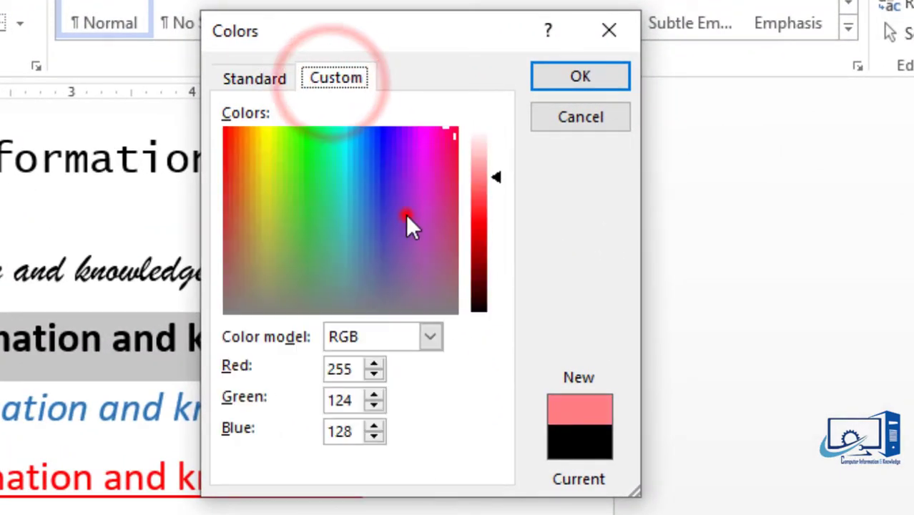
mouse_move(406, 214)
left_mouse_down()
mouse_move(454, 153)
mouse_move(448, 175)
left_mouse_up()
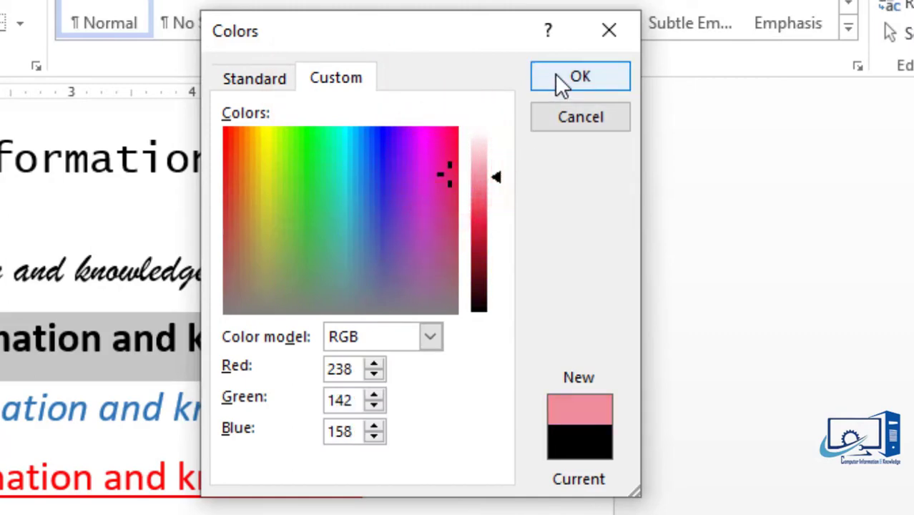
left_click(329, 207)
left_click(289, 219)
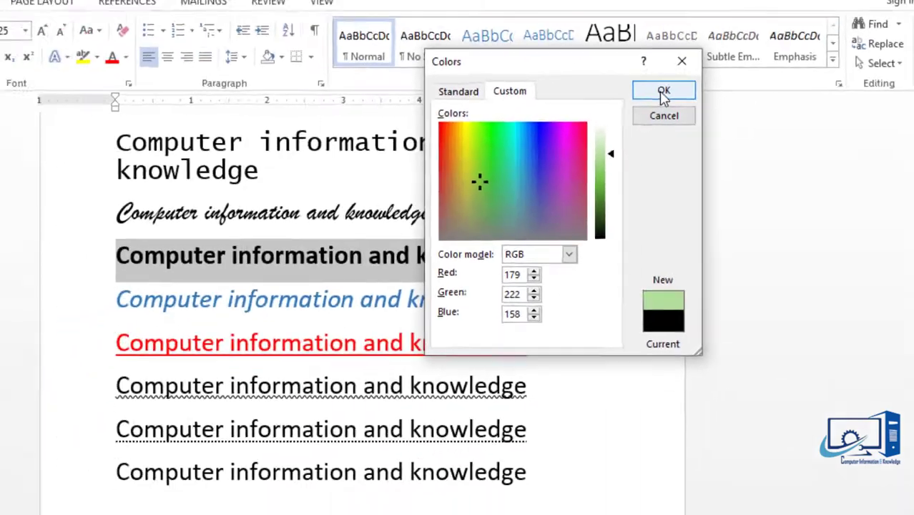
left_click(663, 93)
left_click(429, 241)
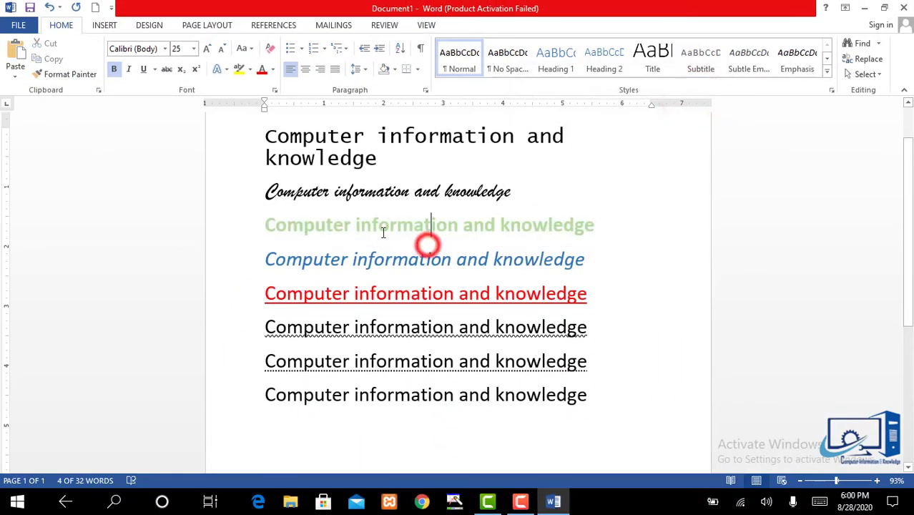
left_click_drag(284, 225, 531, 226)
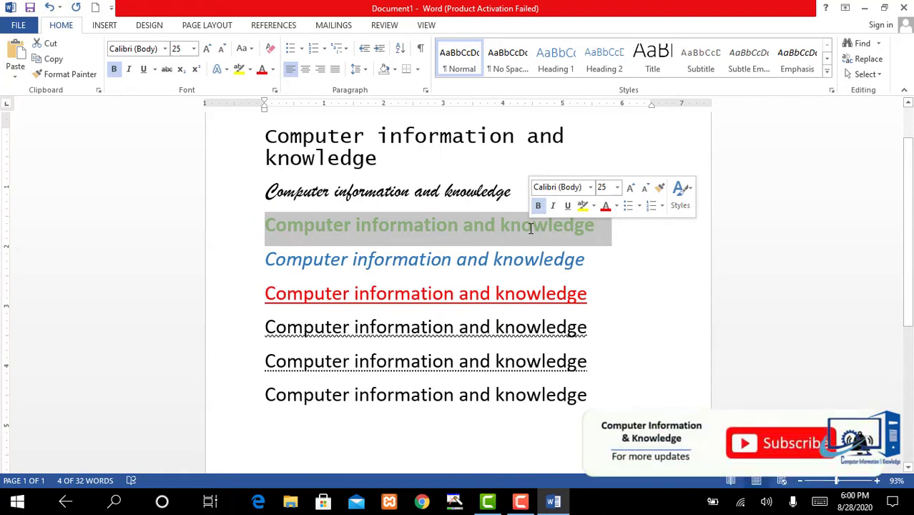
Step: Apply strikethrough to the green bold line
left_click(414, 251)
left_click_drag(256, 222, 563, 221)
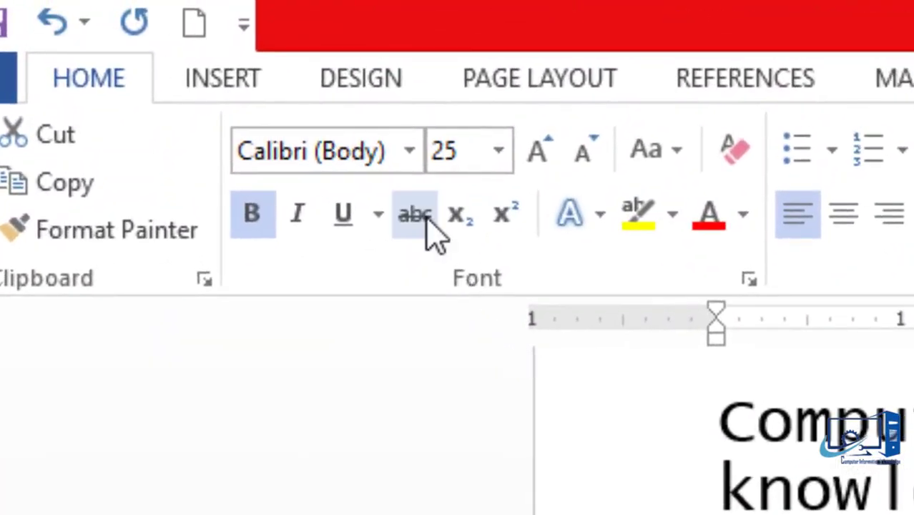
left_click(422, 216)
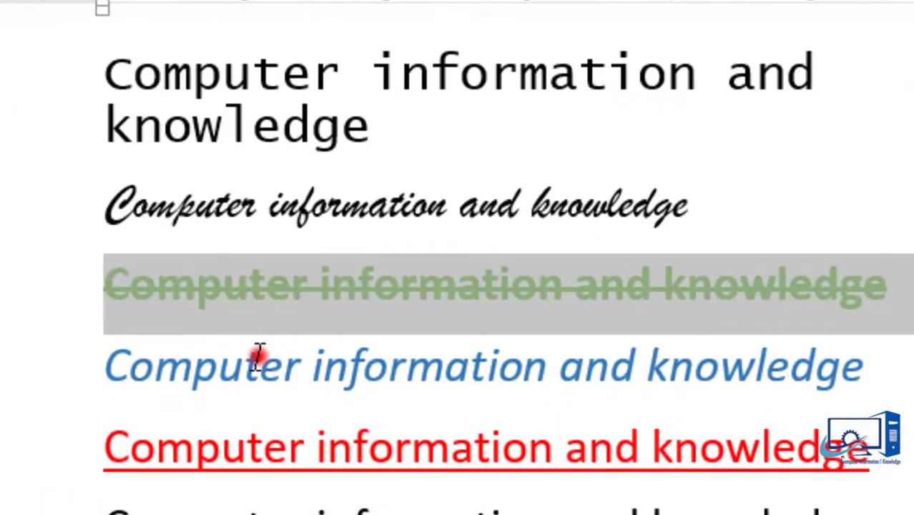
left_click(257, 356)
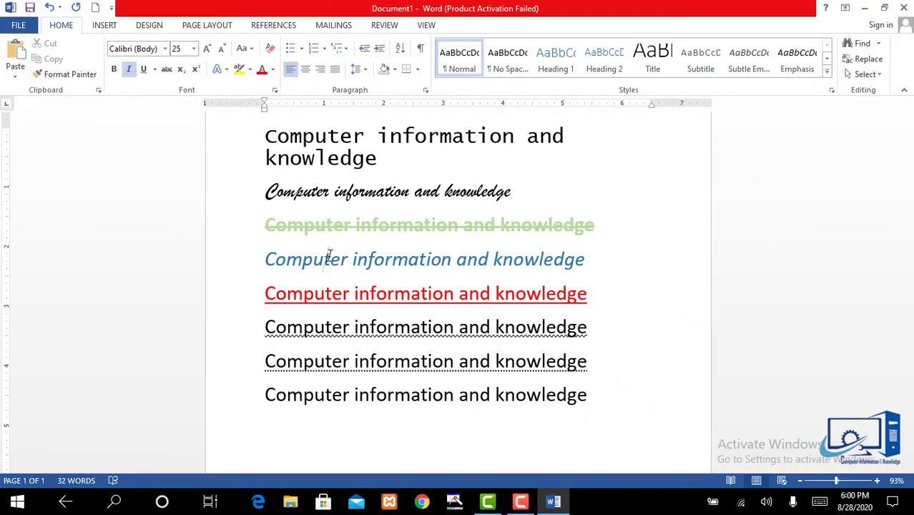
Step: Give the last line a blue reflection style from the Text Effects gallery
scroll(909, 208, "down", 3)
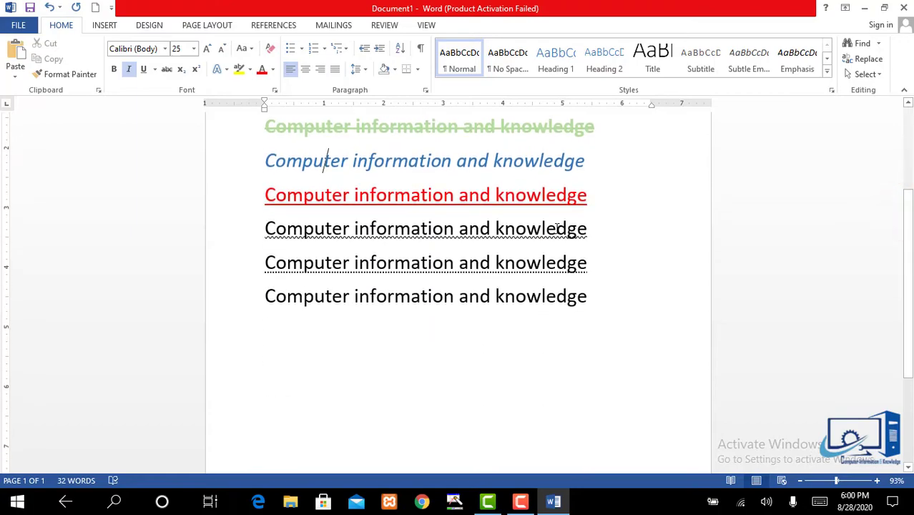
left_click_drag(594, 299, 264, 299)
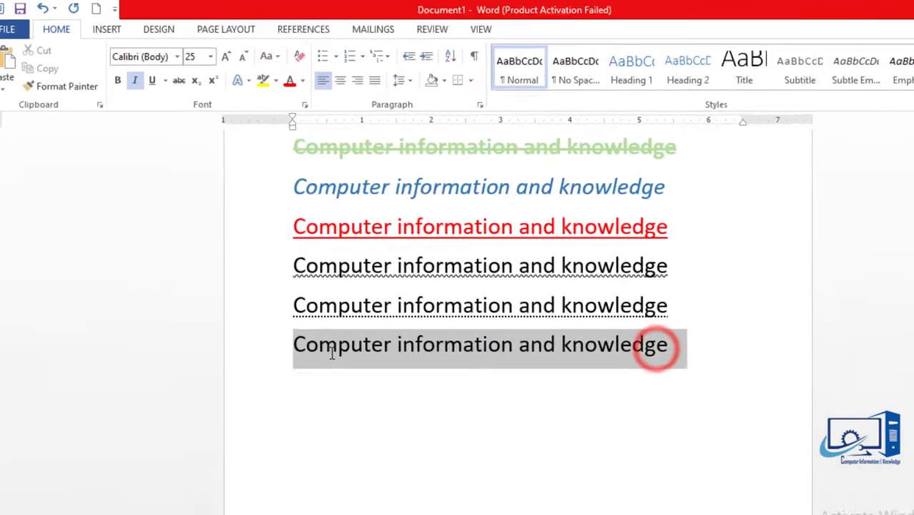
left_click(424, 189)
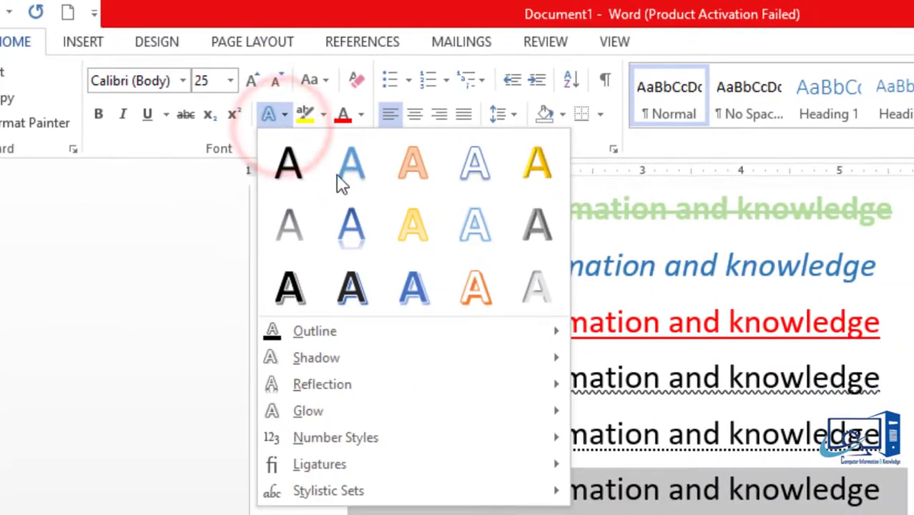
left_click(354, 230)
left_click(546, 298)
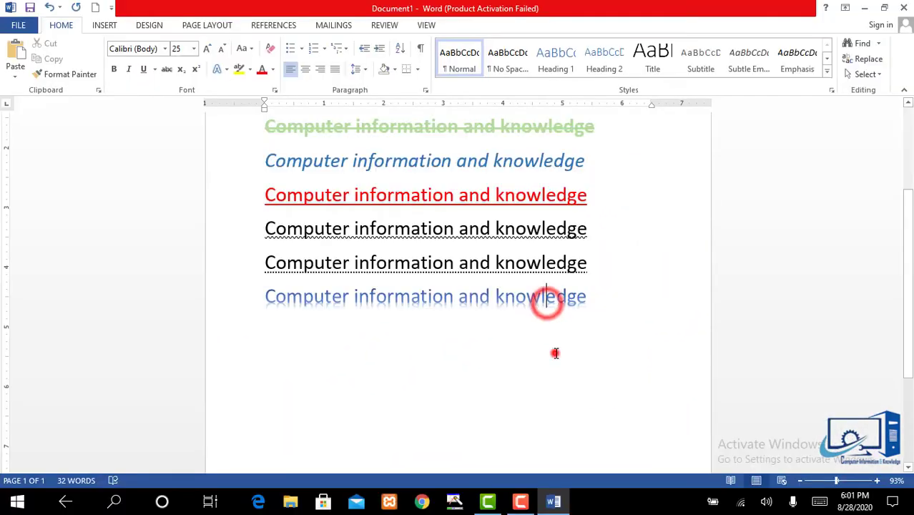
left_click(555, 353)
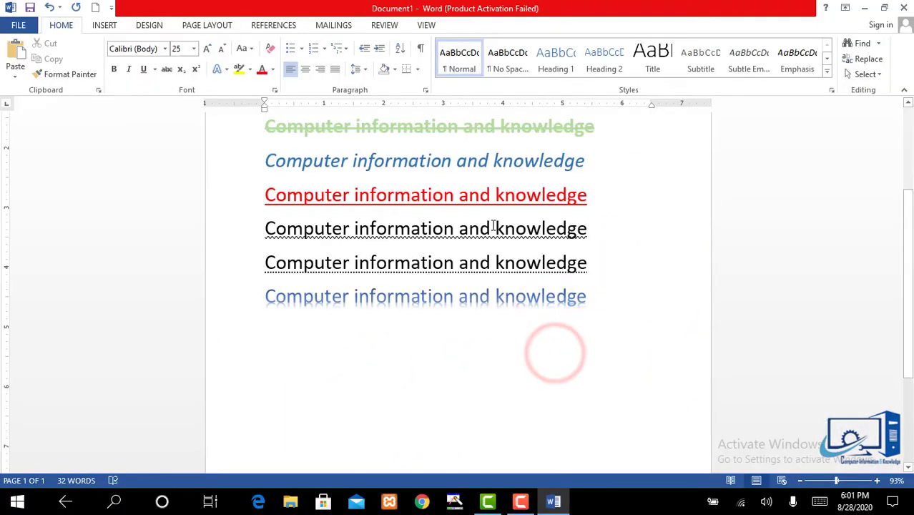
left_click_drag(350, 177, 492, 196)
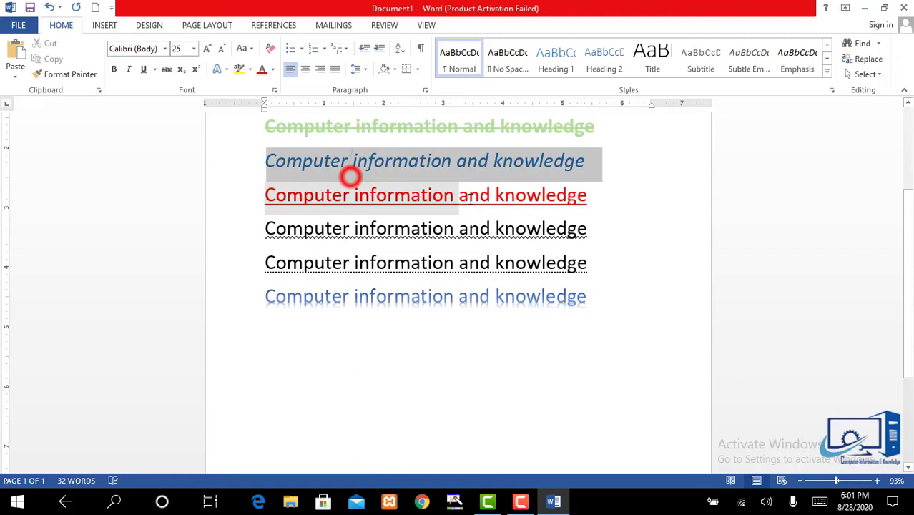
left_click(487, 267)
left_click(426, 331)
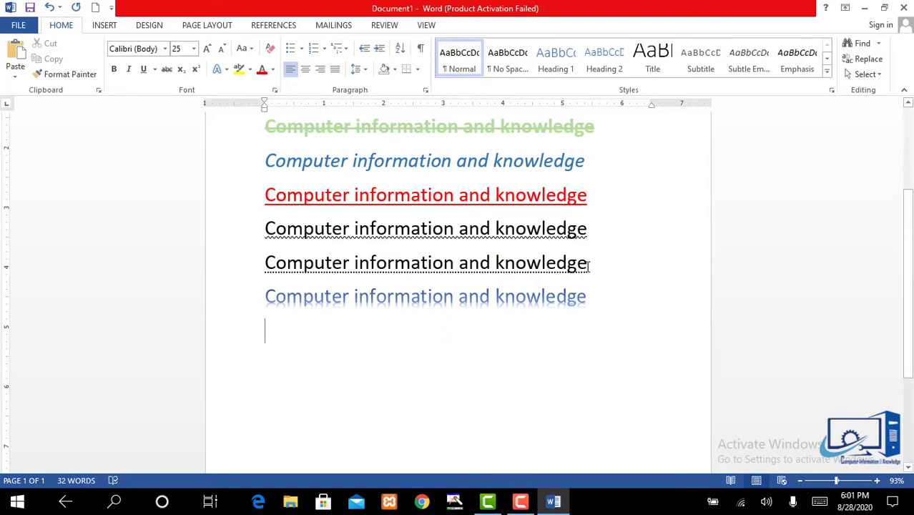
Step: Highlight the wavy-underlined line in yellow and view the other highlight colours
left_click_drag(600, 229, 265, 231)
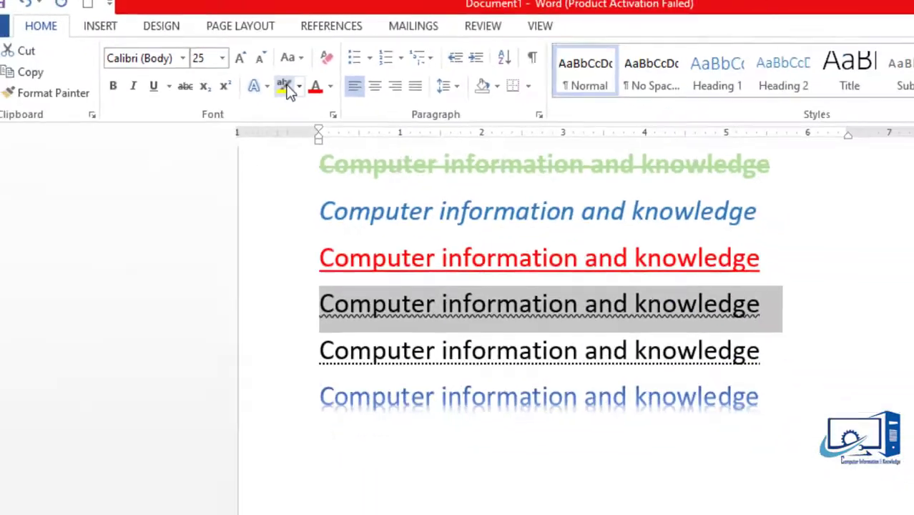
left_click(240, 70)
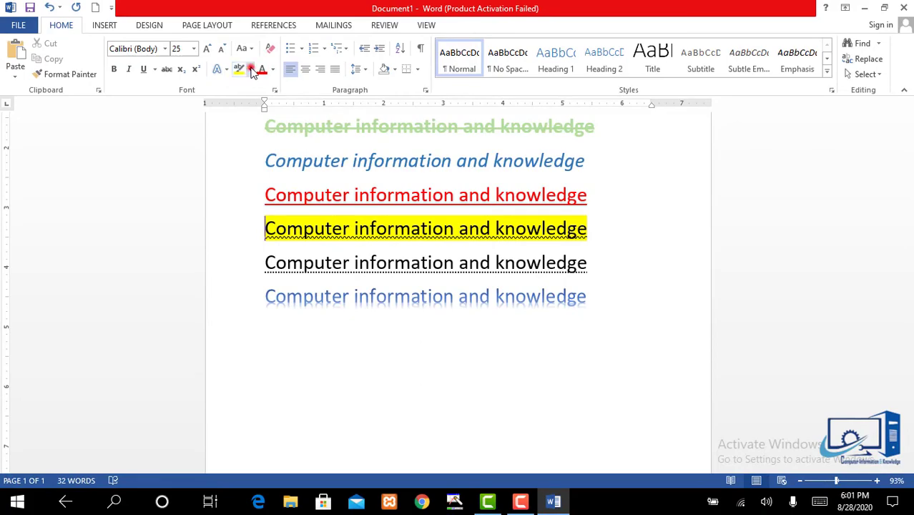
left_click(251, 69)
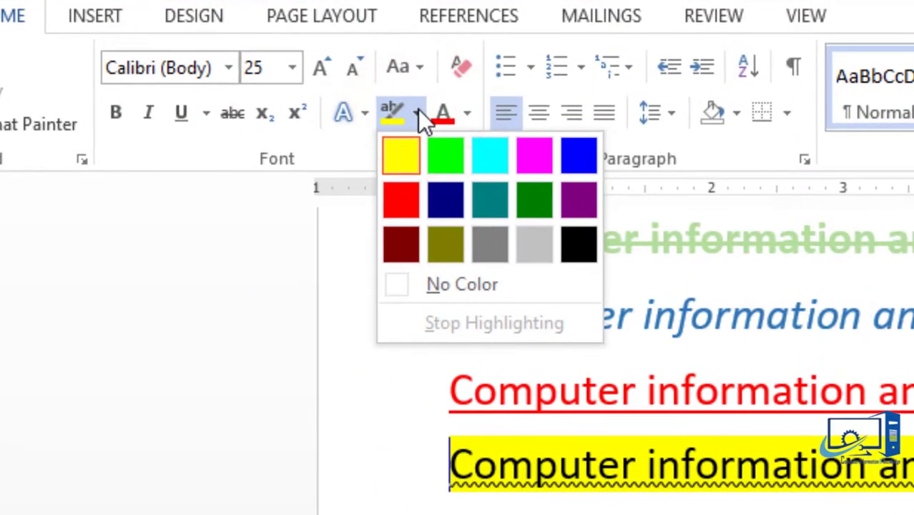
left_click(309, 321)
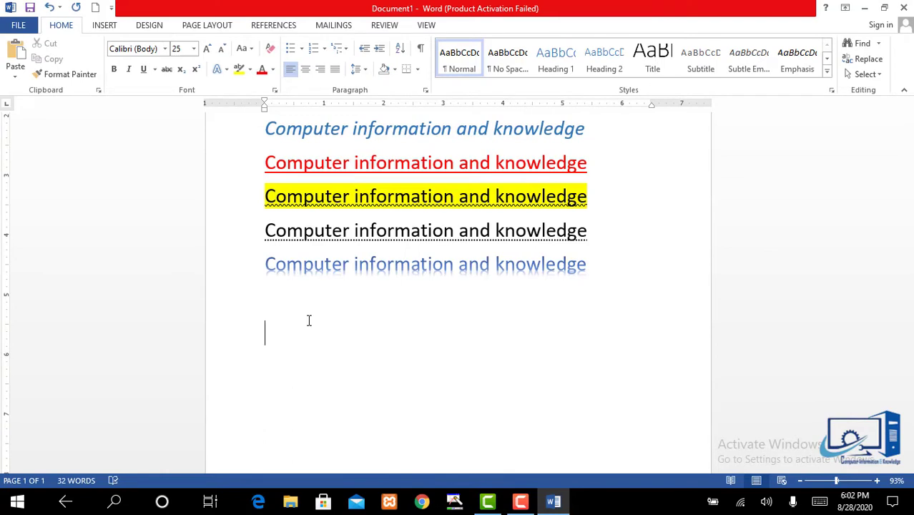
Step: Type 52 on a new line, enlarge it to 73 pt, and select the digit 2
type("52")
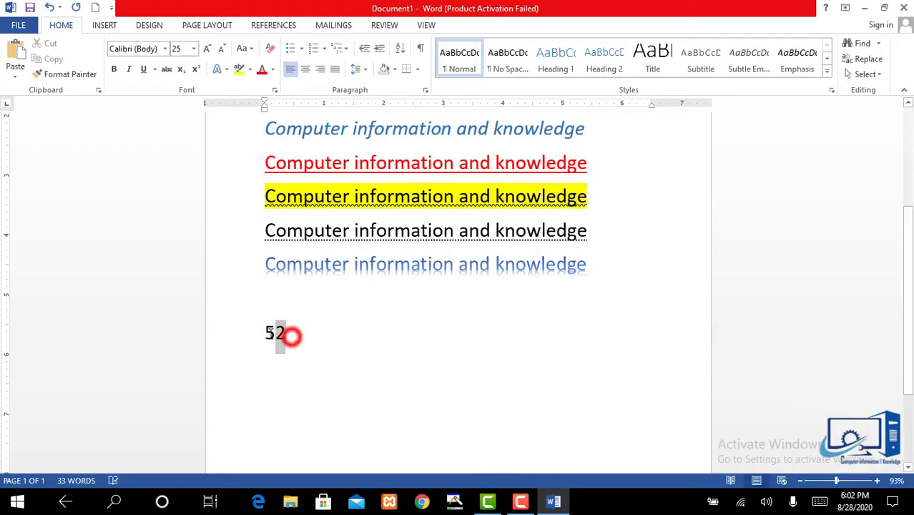
double_click(292, 336)
key("ctrl+bracketright")
key("ctrl+bracketright")
key("ctrl+bracketright")
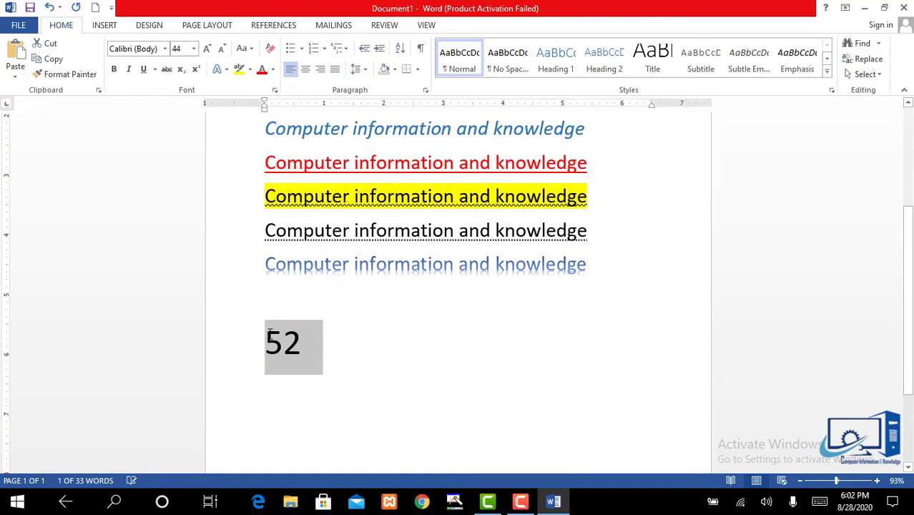
key("ctrl+bracketright")
key("ctrl+bracketright")
key("ctrl+bracketright")
key("ctrl+bracketright")
key("ctrl+bracketright")
key("ctrl+bracketright")
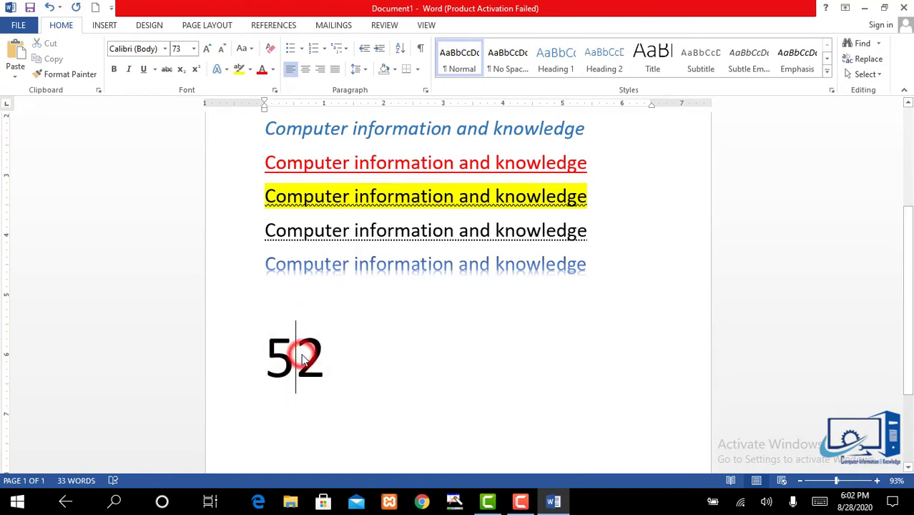
left_click_drag(303, 359, 323, 359)
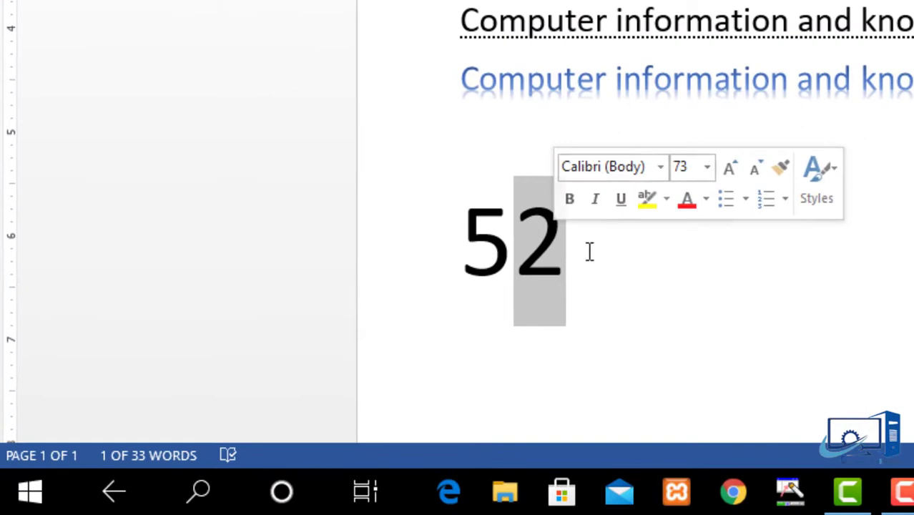
left_click_drag(587, 249, 463, 247)
key("ctrl+c")
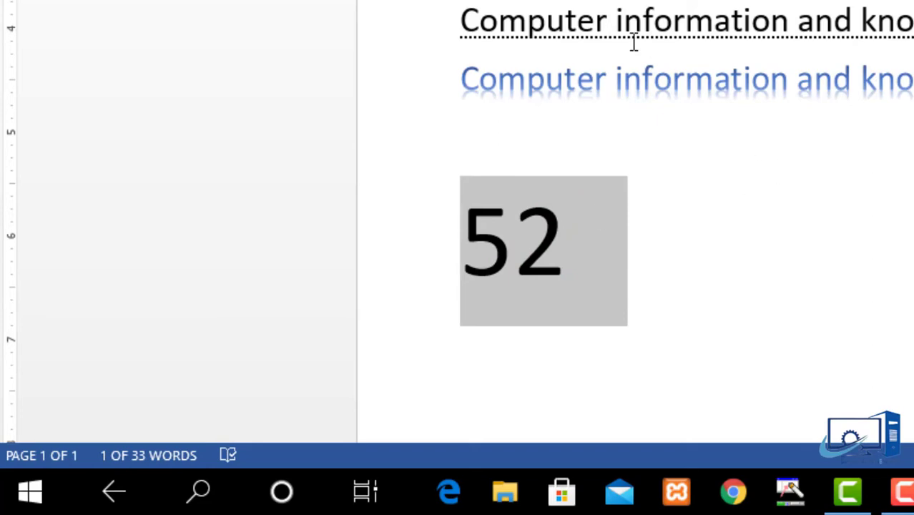
left_click(683, 271)
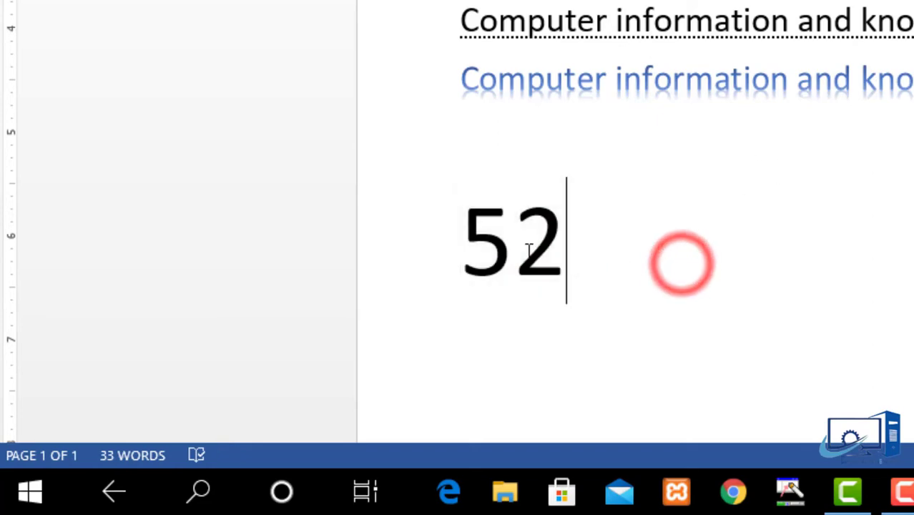
left_click_drag(520, 244, 556, 247)
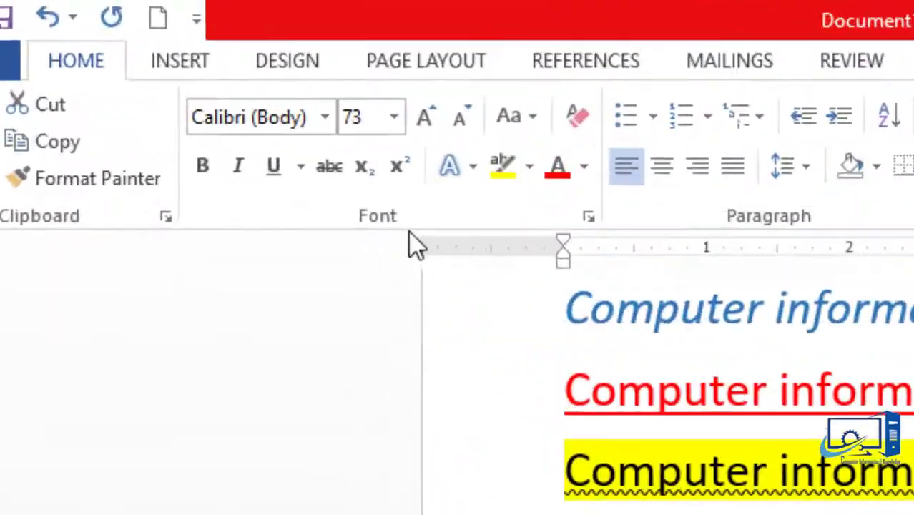
Step: Superscript the 2 in 5², then paste a second 52 beside it and make its 2 subscript (5₂)
left_click(206, 53)
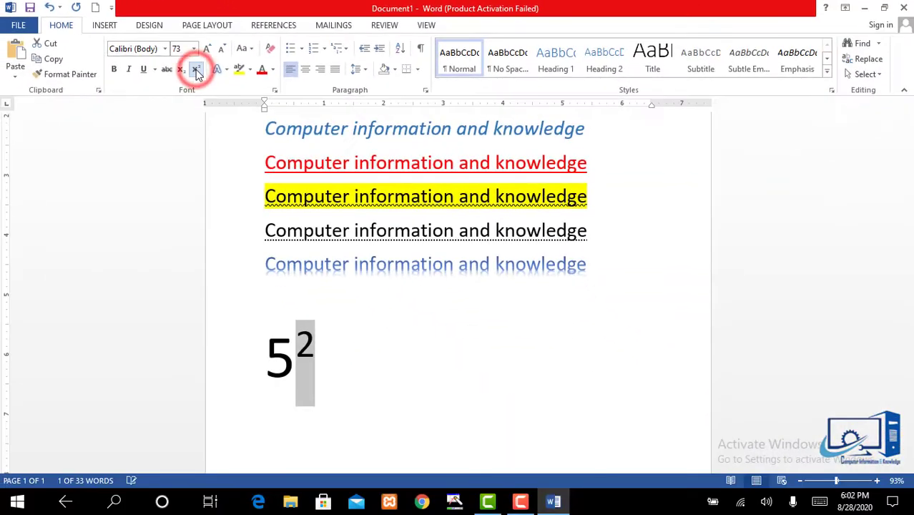
left_click(344, 346)
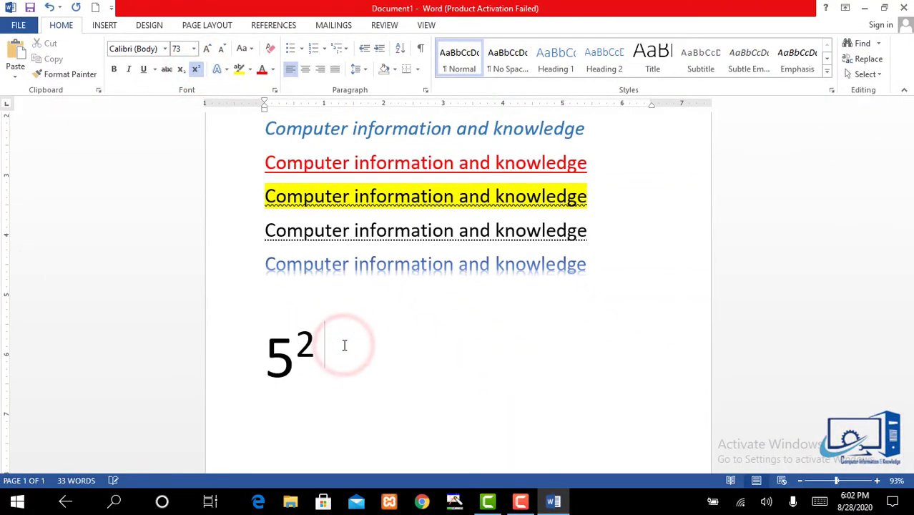
left_click(201, 70)
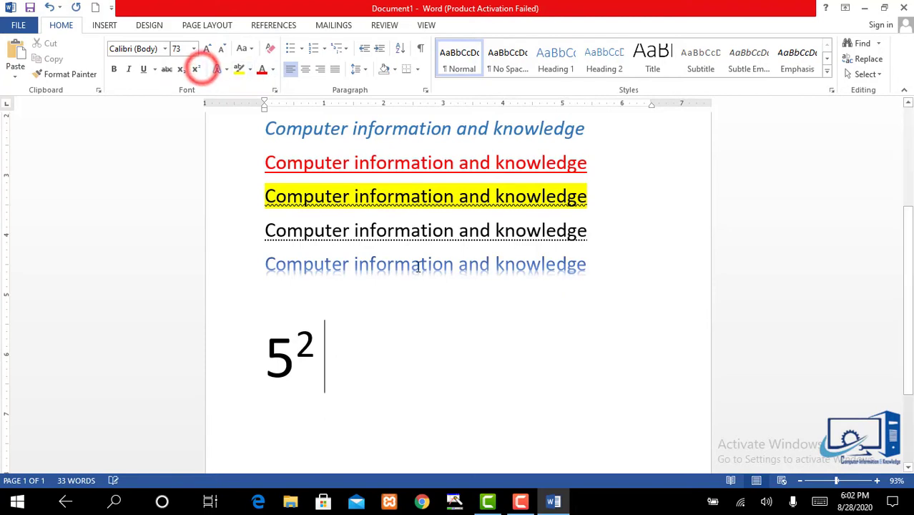
key("ctrl+v")
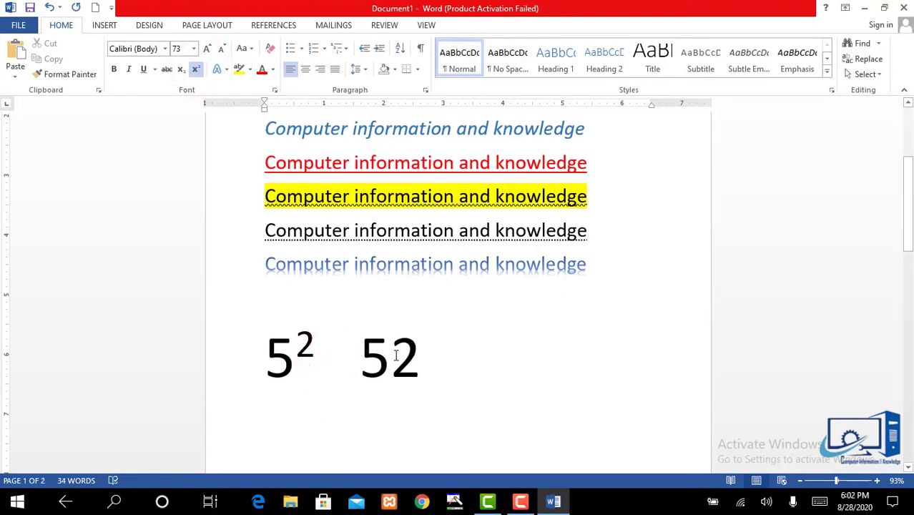
left_click_drag(392, 355, 432, 365)
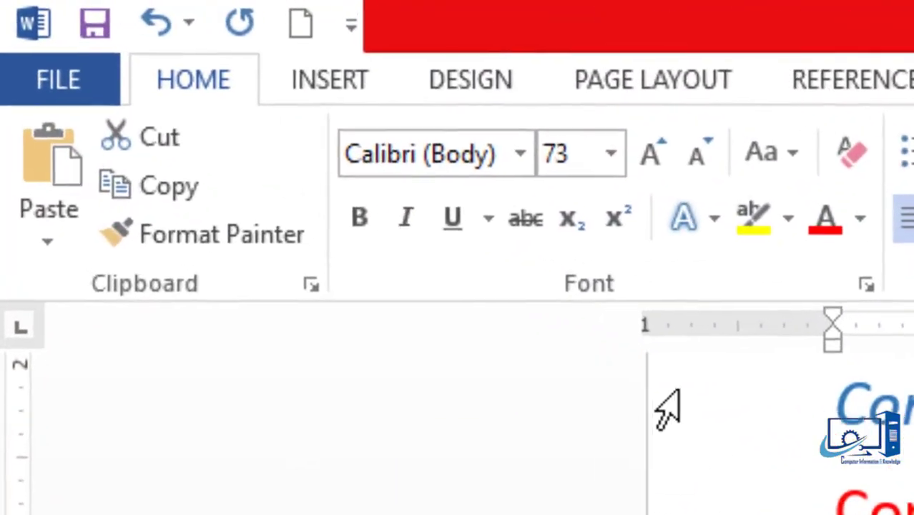
left_click(587, 225)
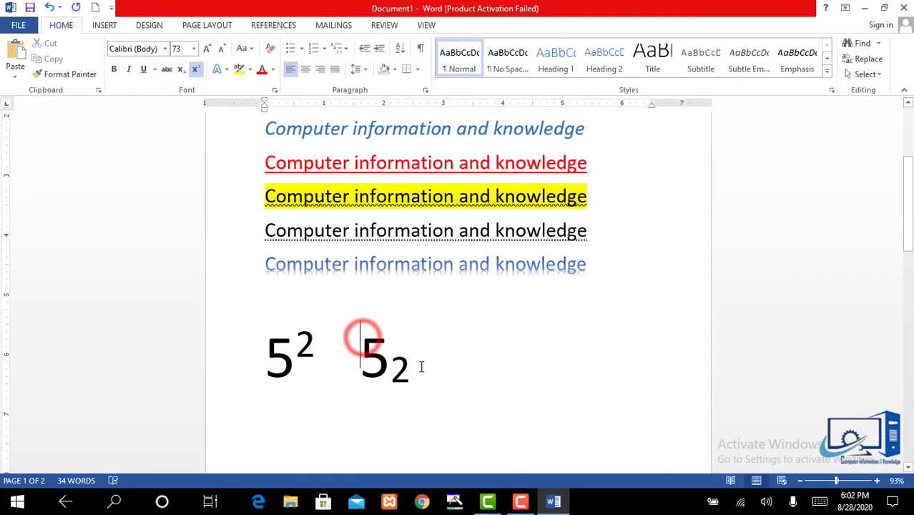
left_click_drag(420, 367, 392, 365)
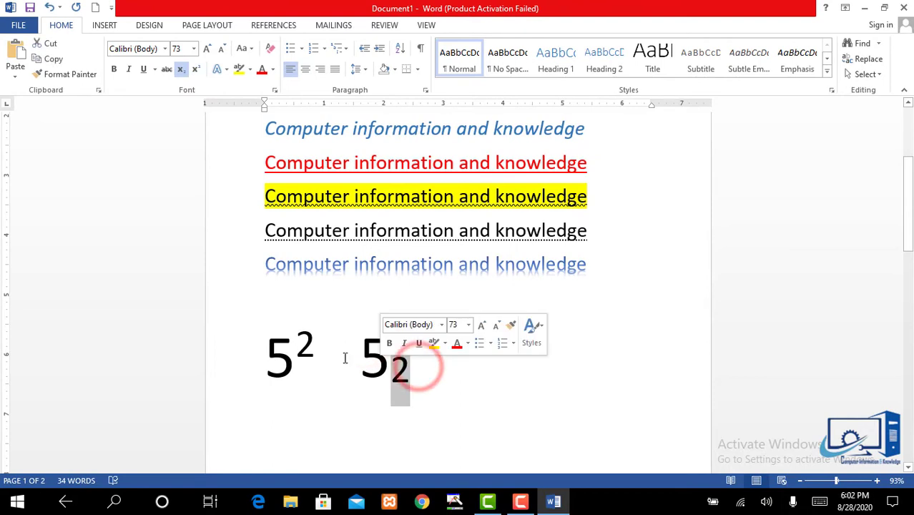
Step: Insert a page break after the 5₂ line
left_click(297, 348)
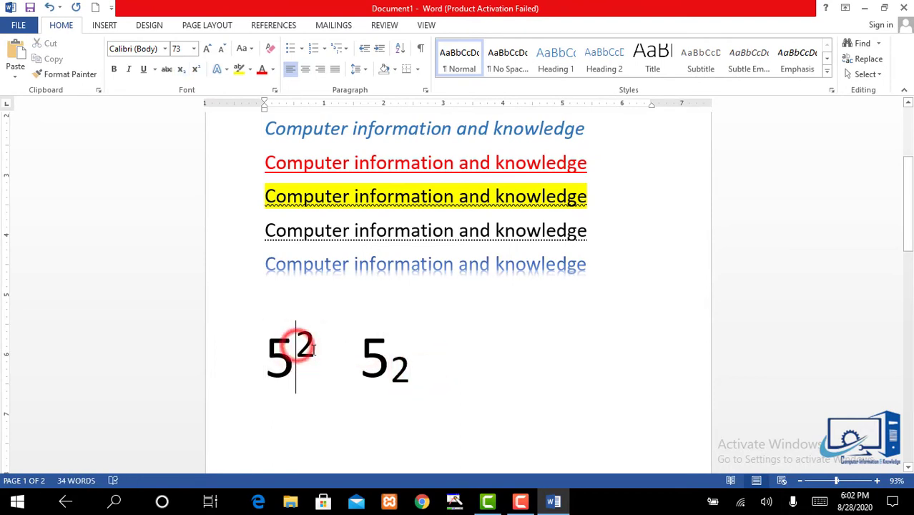
left_click(360, 371)
left_click(469, 372)
key("ctrl+Return")
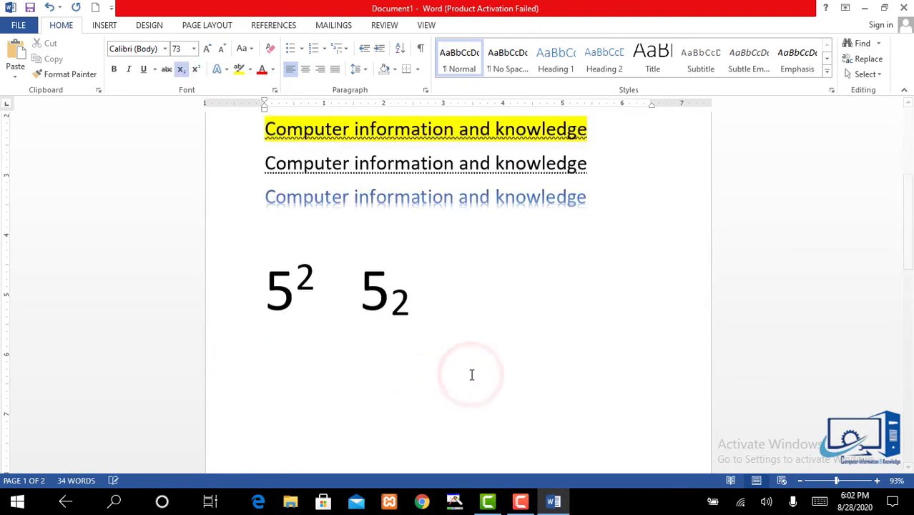
Step: Scroll to page 2 and select the first 'Computer information and knowledge' line
scroll(910, 200, "up", 5)
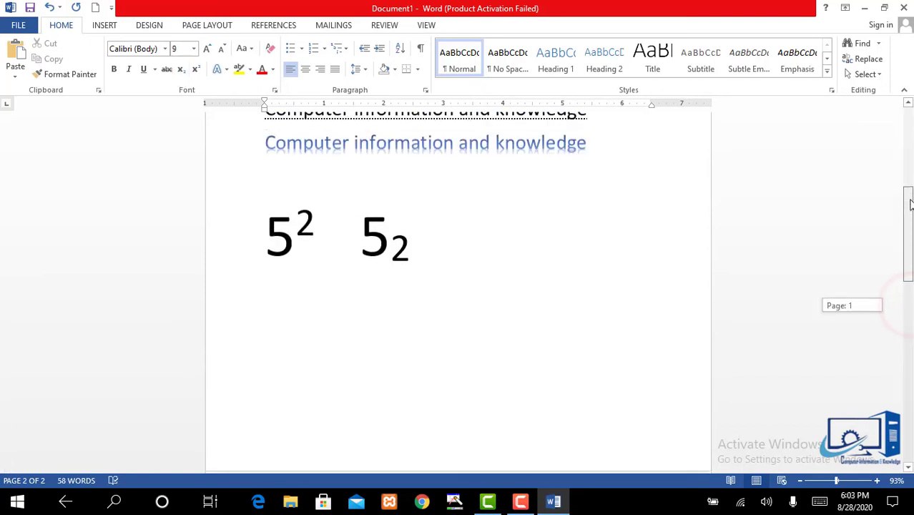
left_click_drag(909, 204, 910, 302)
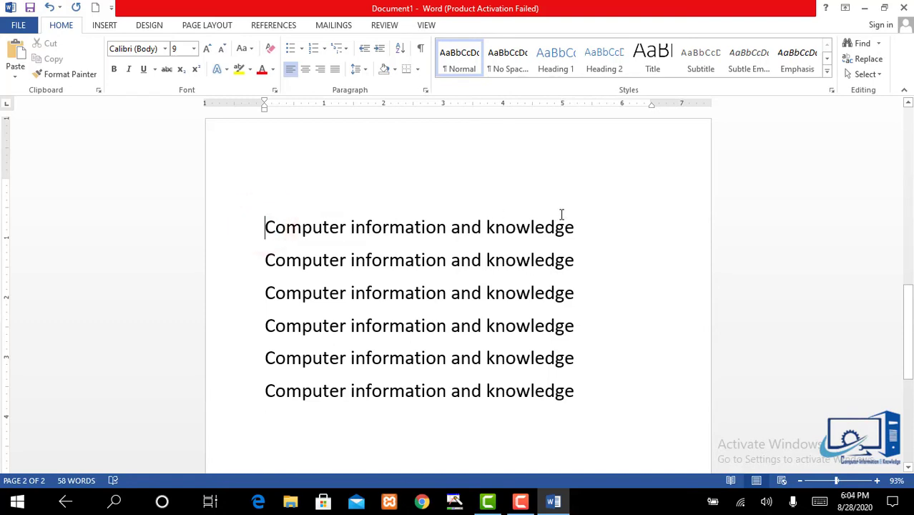
left_click_drag(265, 227, 568, 227)
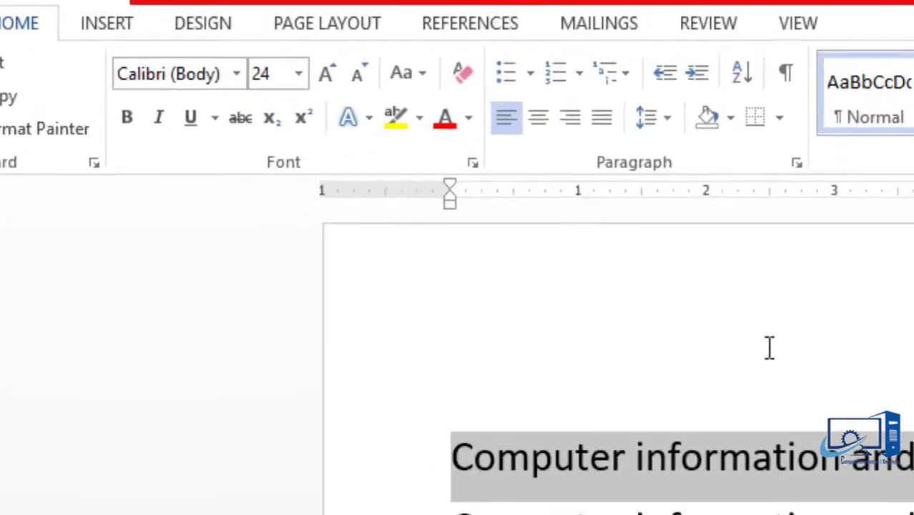
Step: Apply UPPERCASE, lowercase, Sentence case, then Capitalize Each Word to the first line
left_click(542, 105)
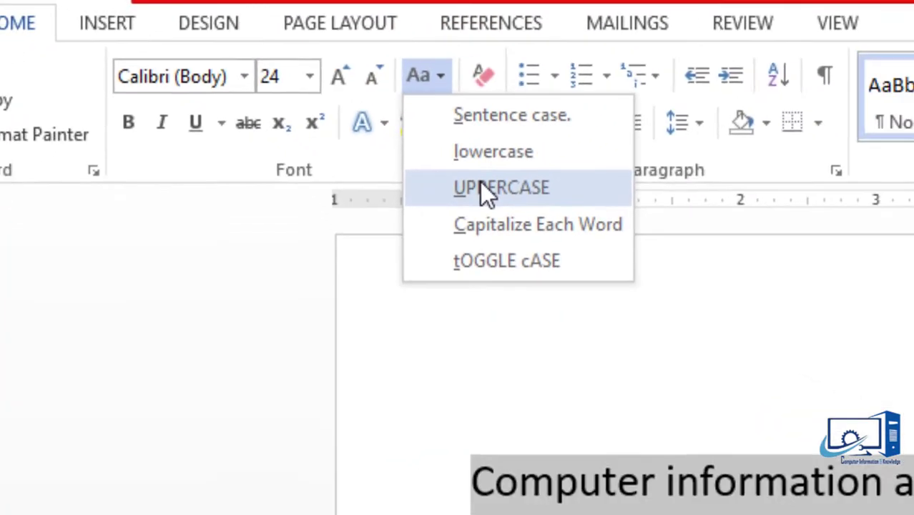
left_click(483, 188)
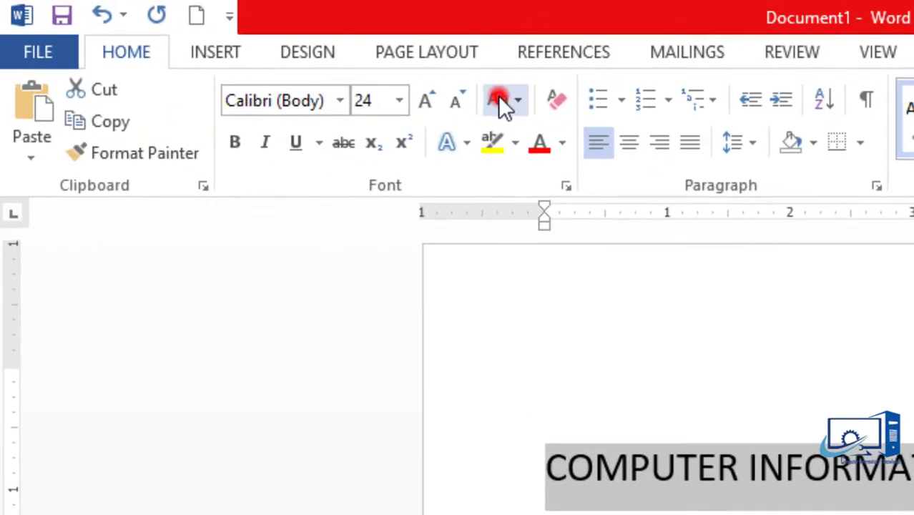
left_click(499, 101)
left_click(513, 176)
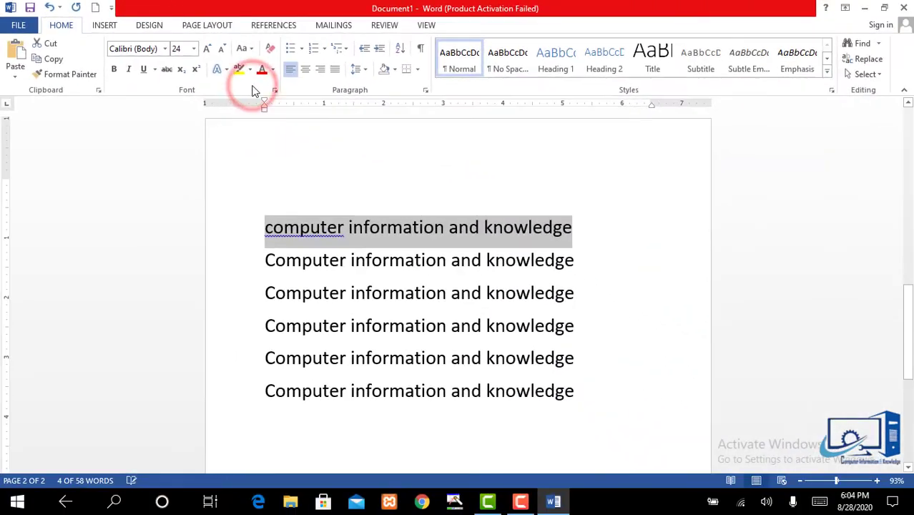
left_click(246, 50)
left_click(256, 63)
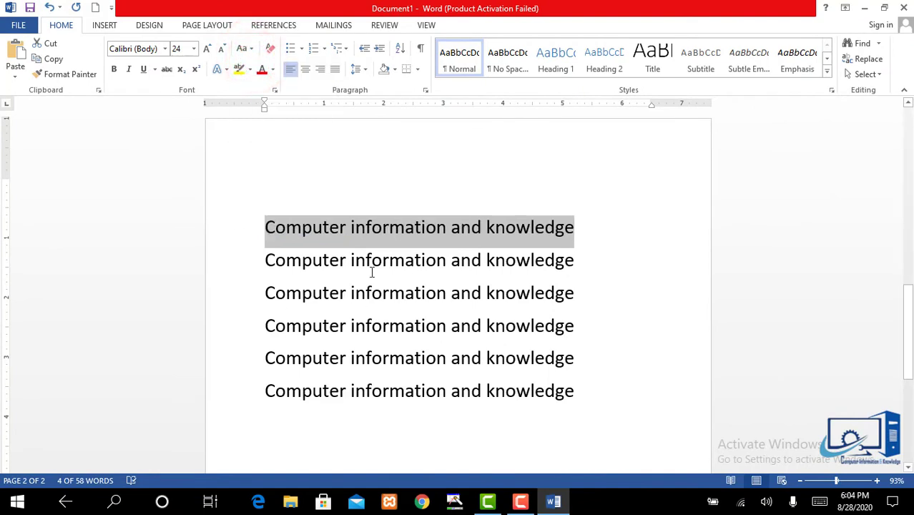
left_click(241, 48)
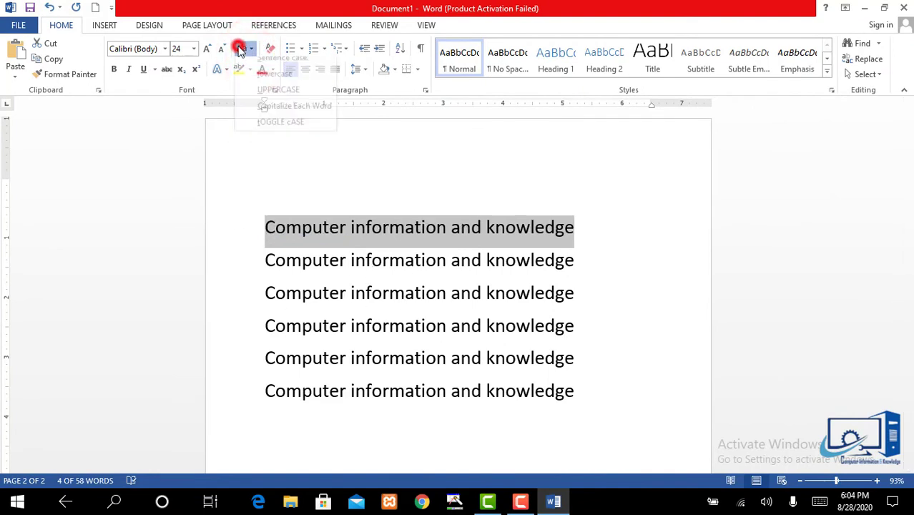
left_click(270, 113)
left_click(419, 255)
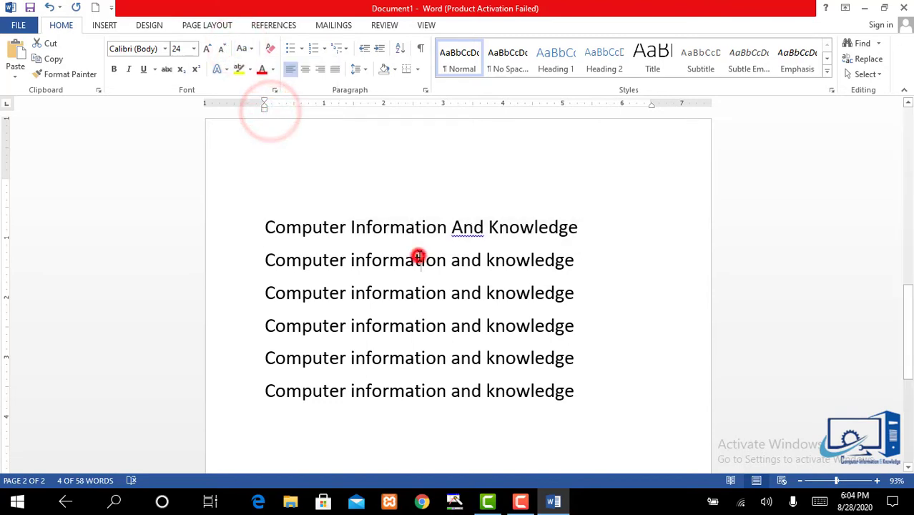
Step: Reselect the first line and apply tOGGLE cASE, giving 'cOMPUTER iNFORMATION aND kNOWLEDGE'
double_click(353, 226)
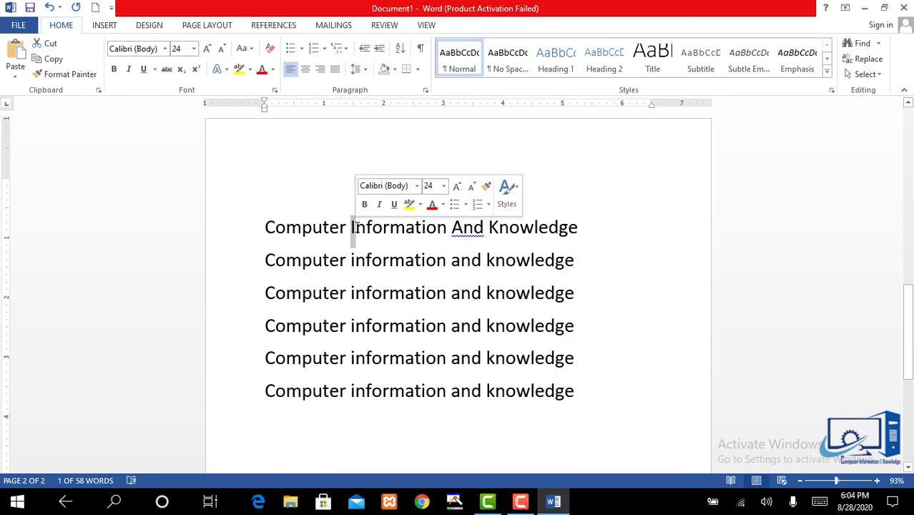
left_click(353, 226)
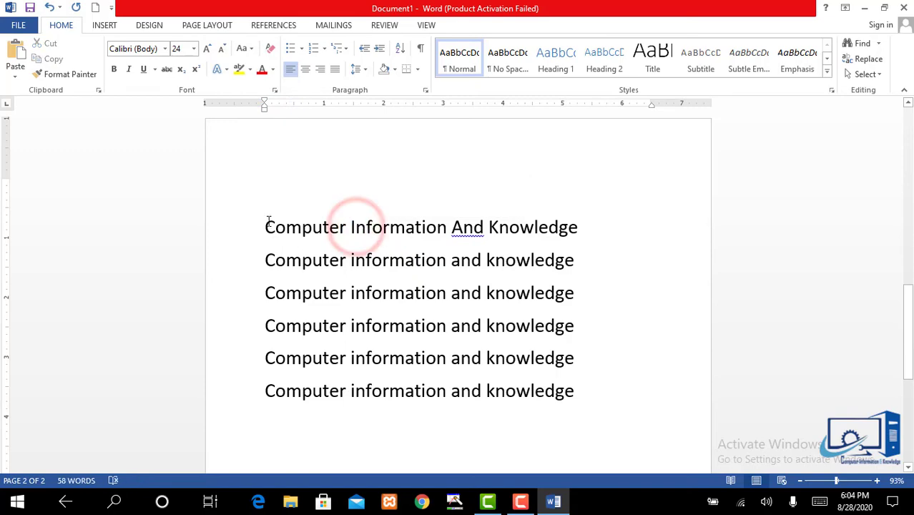
left_click_drag(265, 224, 561, 218)
left_click(243, 48)
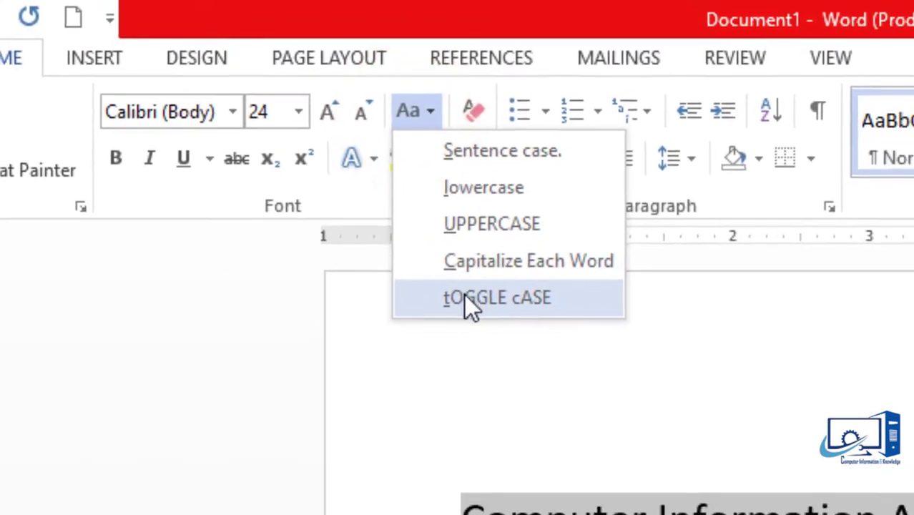
left_click(467, 306)
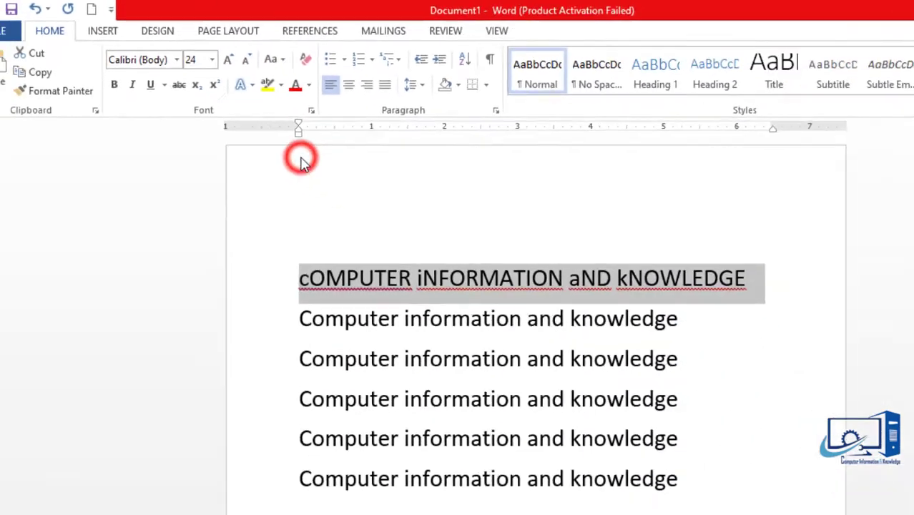
left_click(390, 228)
left_click_drag(274, 228, 266, 227)
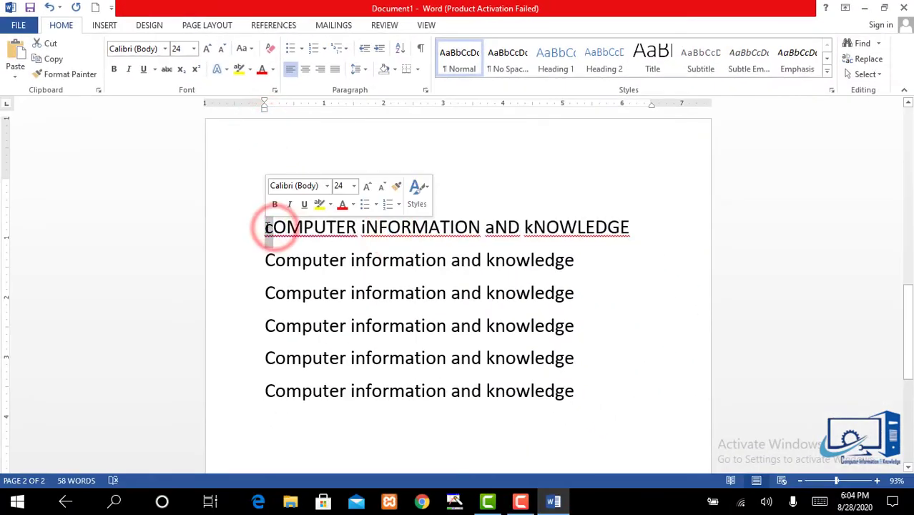
left_click(265, 226)
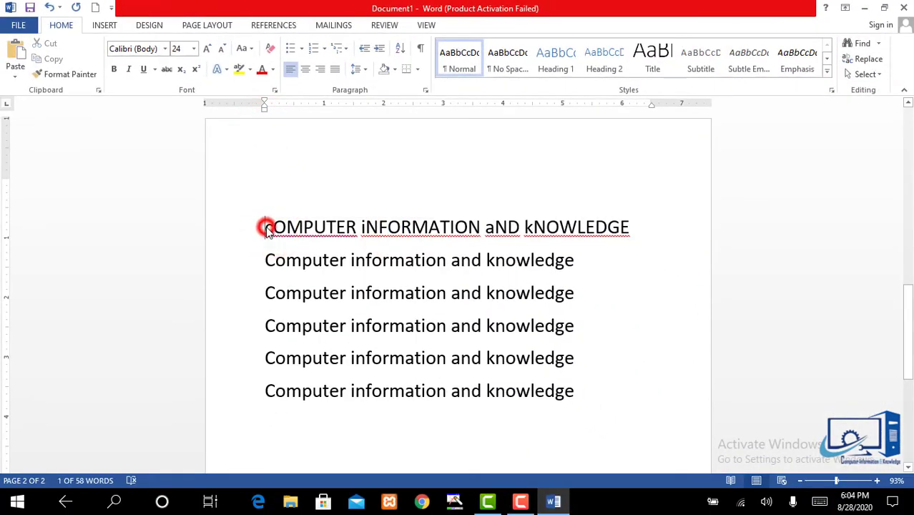
left_click(319, 282)
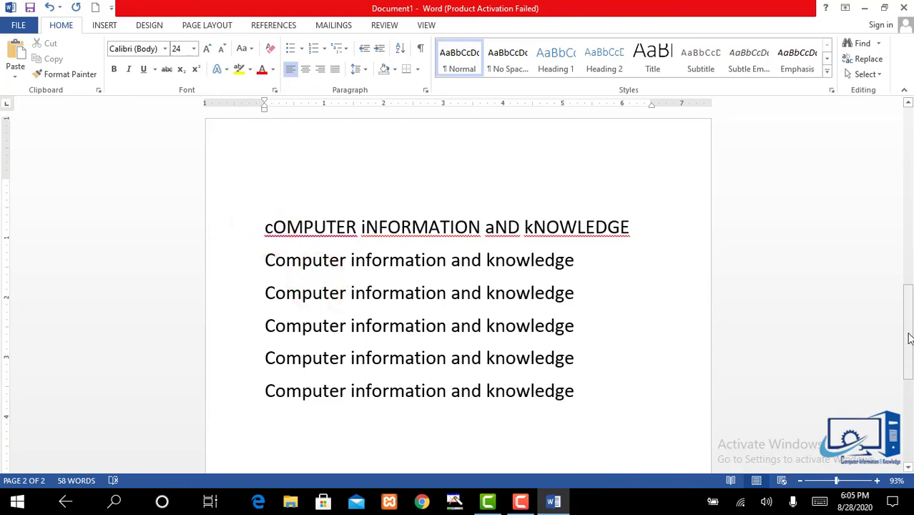
Step: Scroll back up to page 1 with the eight differently styled lines
left_click_drag(909, 338, 910, 157)
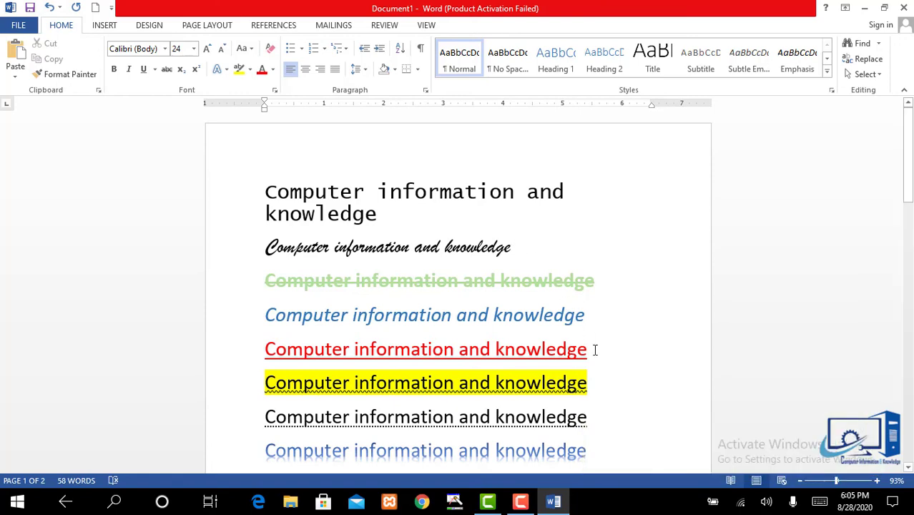
Step: Clear all formatting from the Courier title line down to the red underlined line
left_click_drag(594, 351, 282, 113)
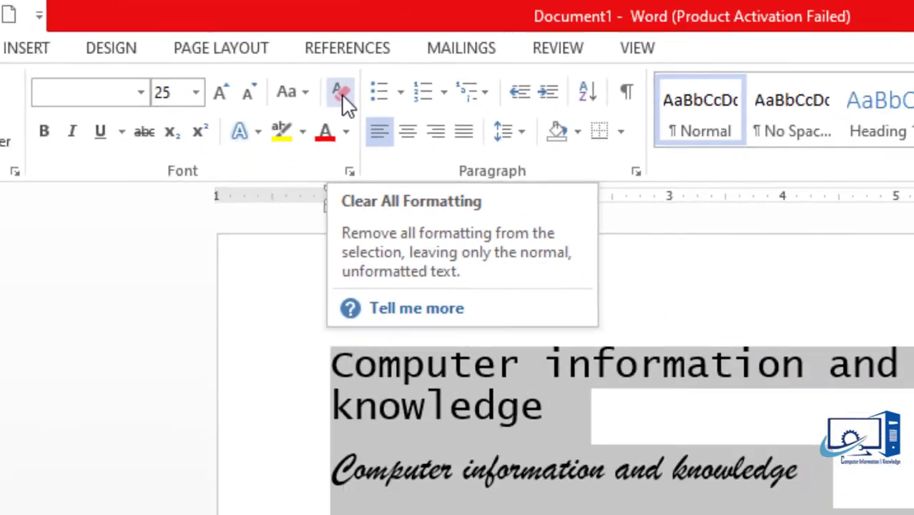
left_click(413, 140)
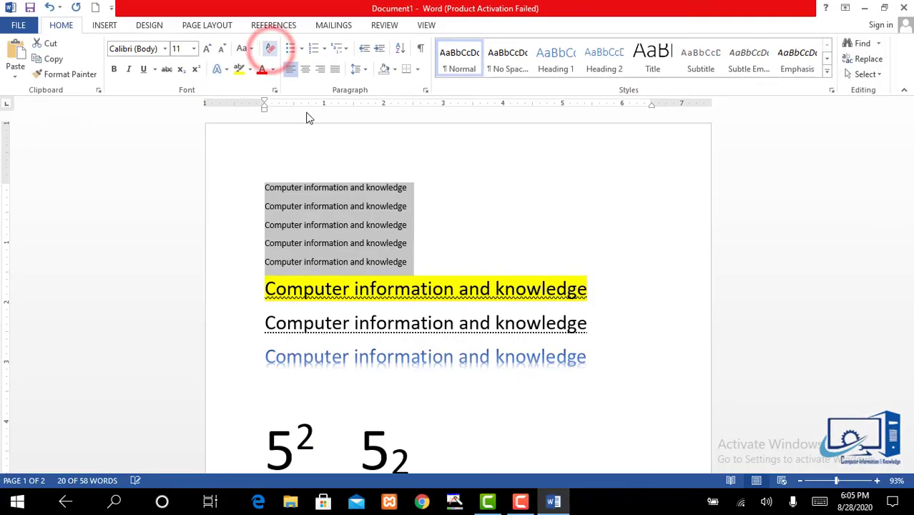
left_click(341, 232)
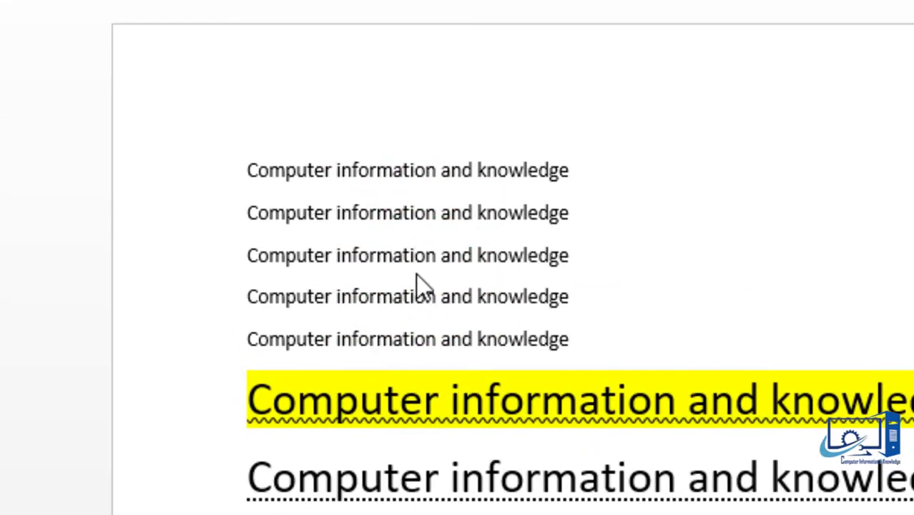